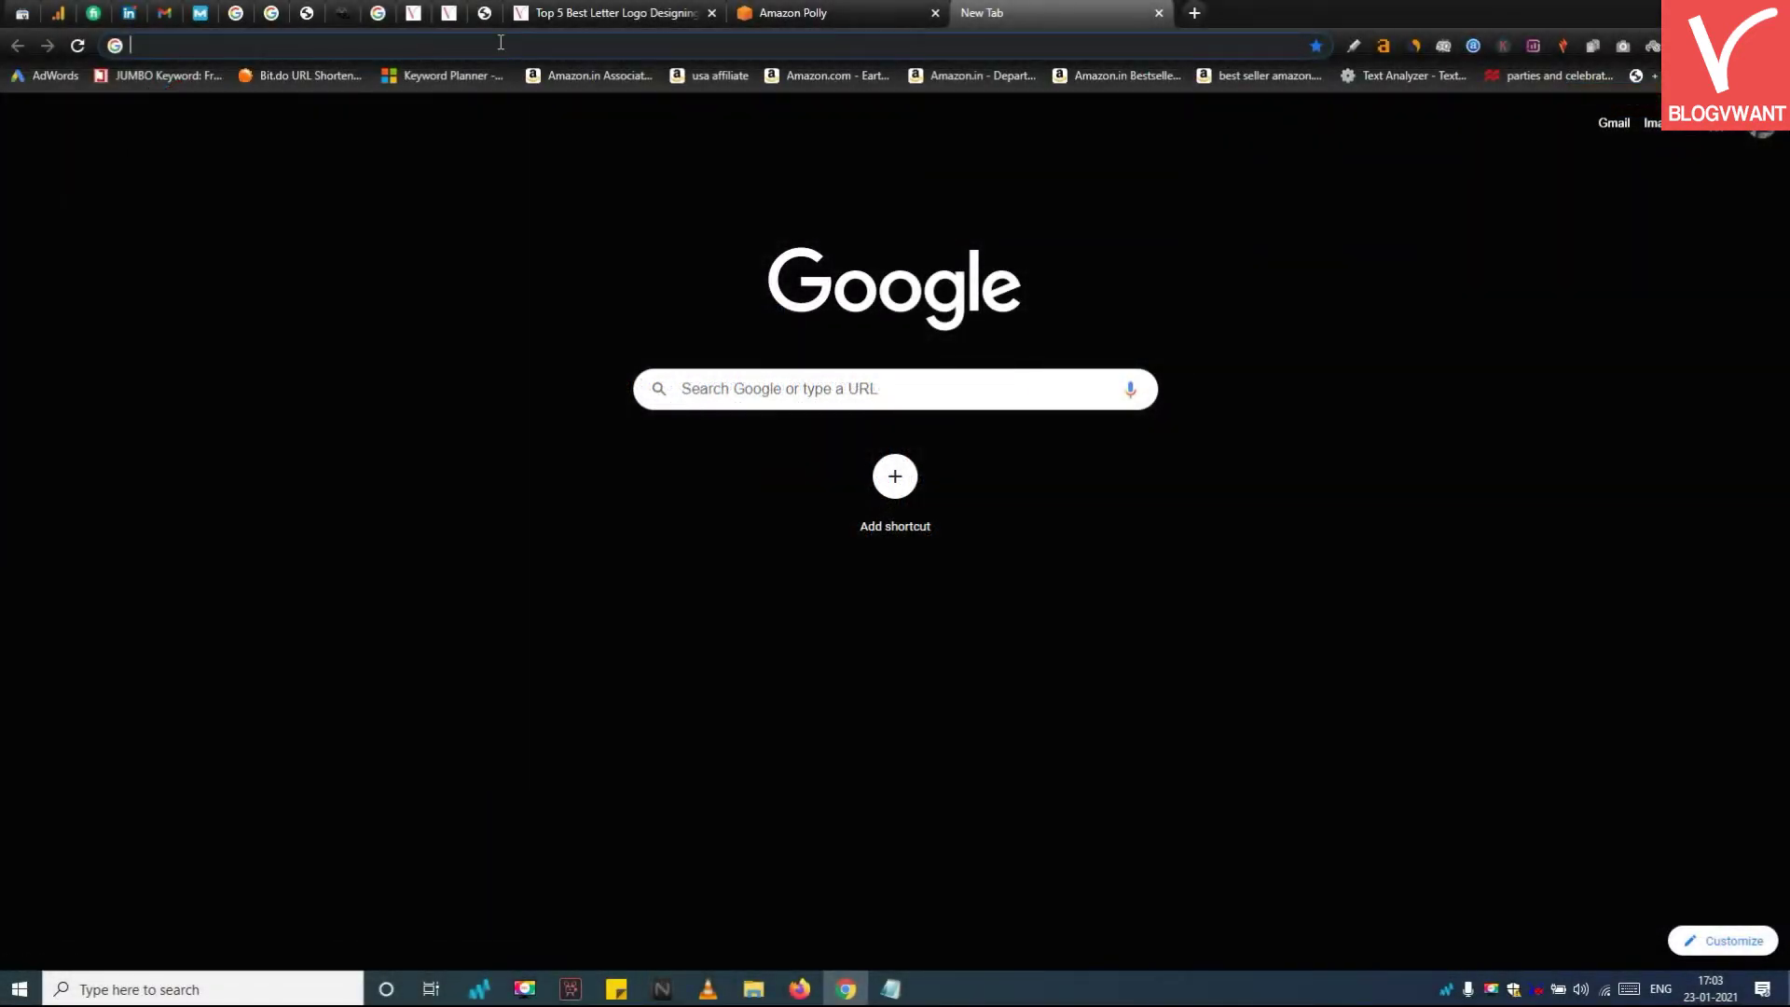
# Run a Chrome search for 'wix logo maker'
pyautogui.click(500, 43)
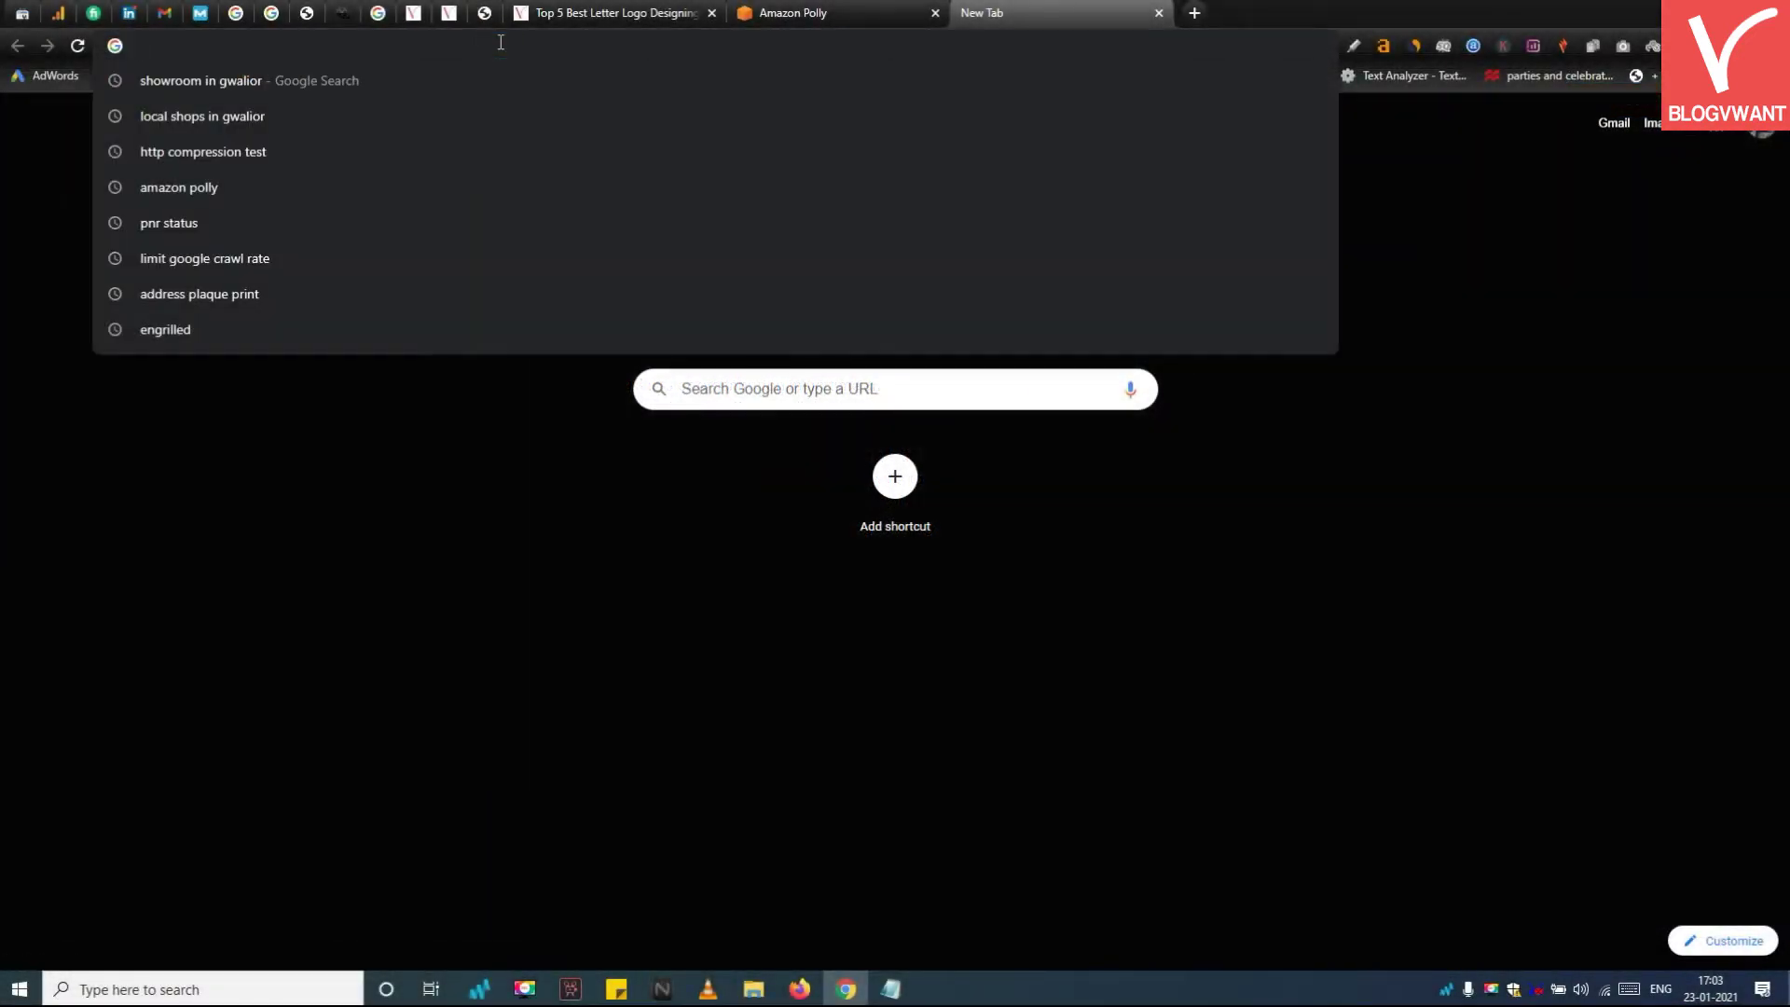
pyautogui.write('wix logo ma')
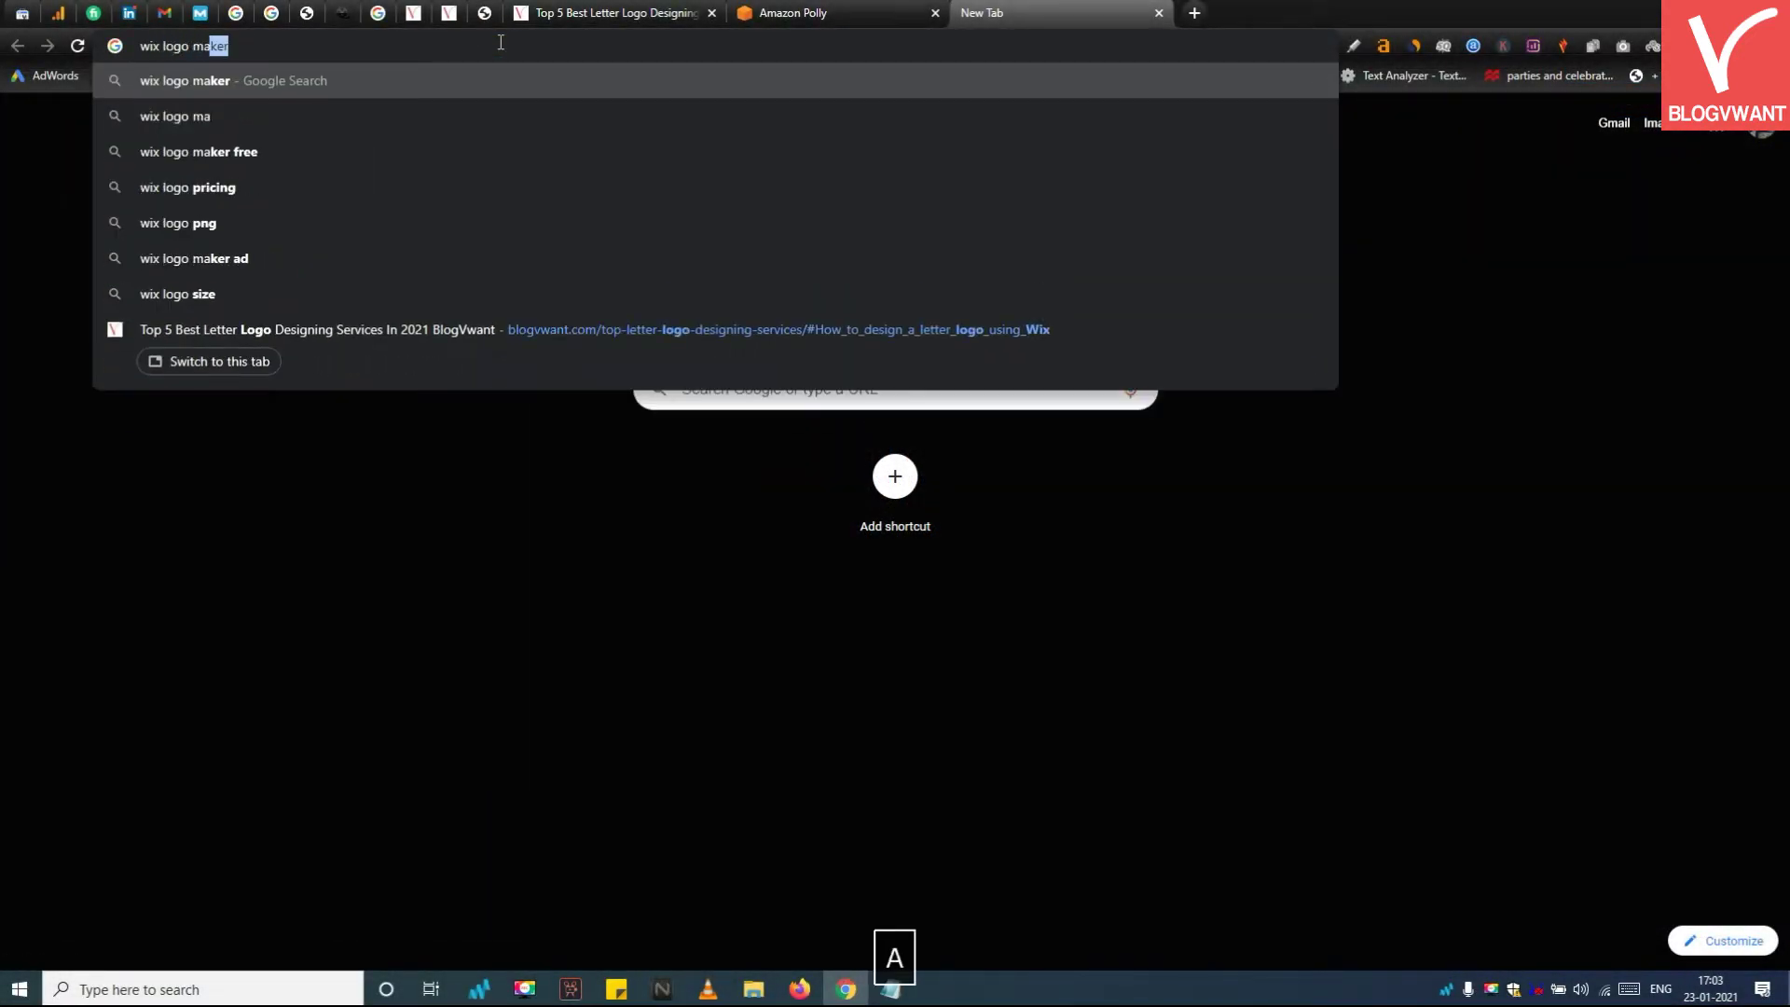
pyautogui.write('ker')
pyautogui.press('Return')
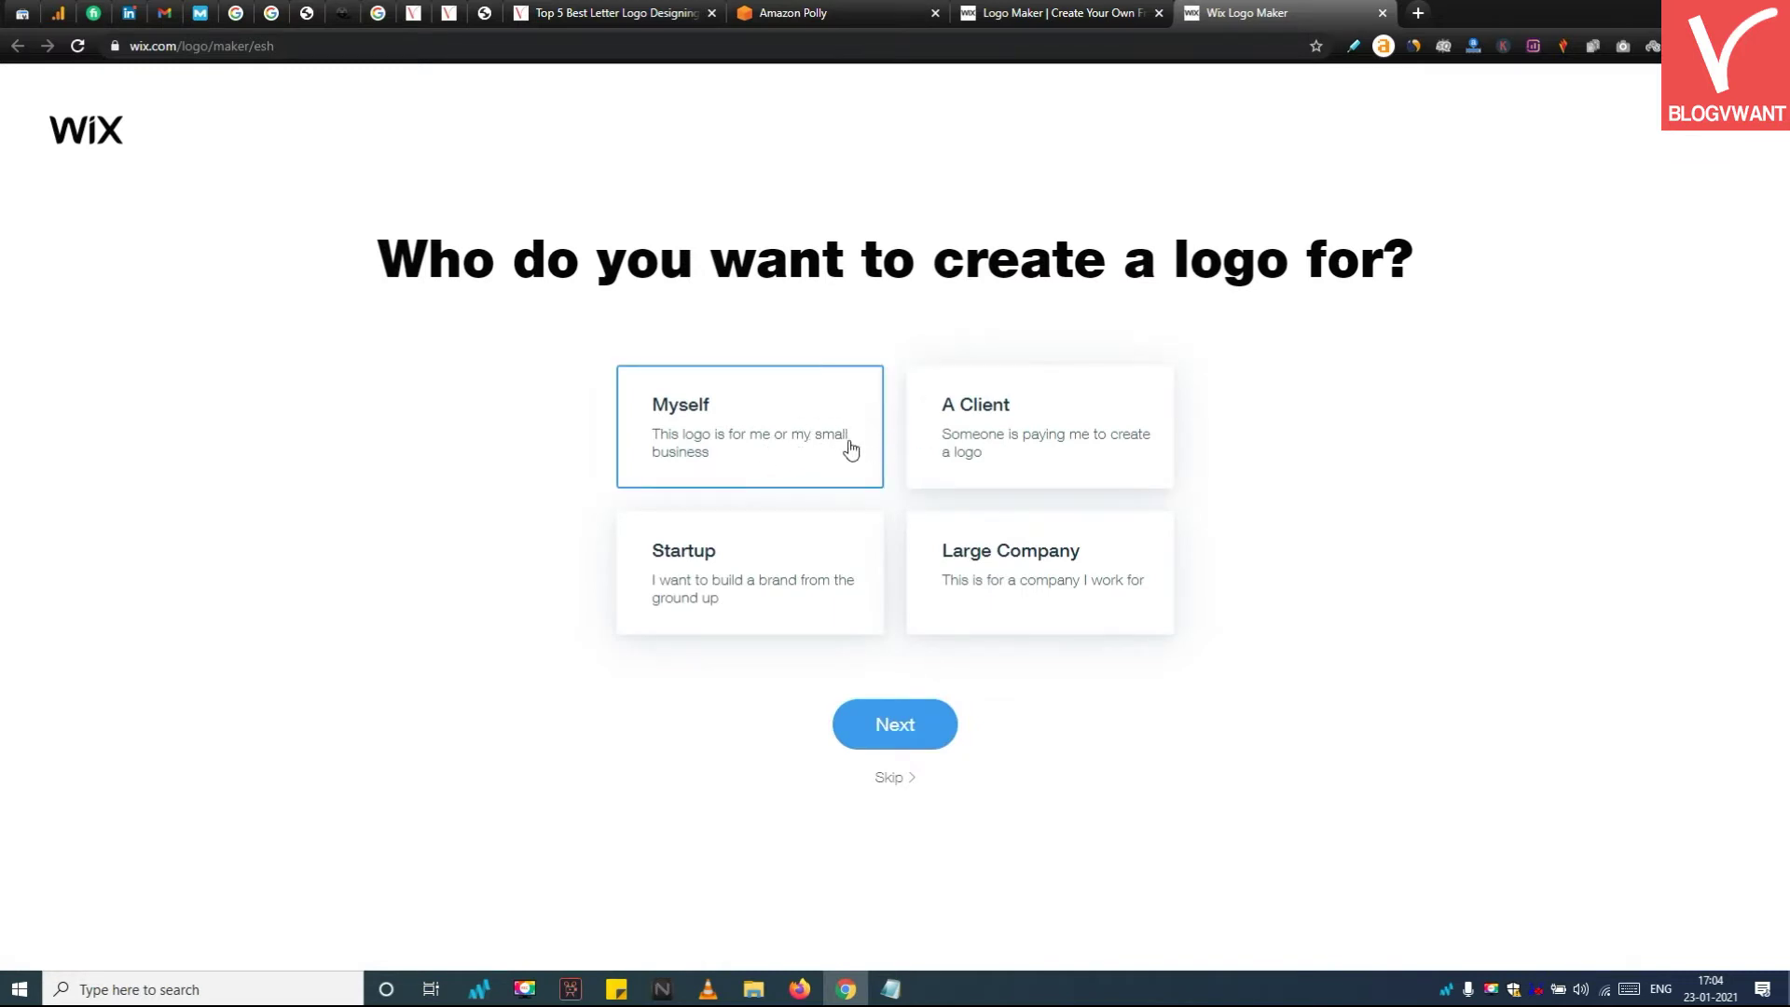
# Continue past the who-is-it-for question, select Logo, and choose 'Create a logo yourself'
pyautogui.click(923, 724)
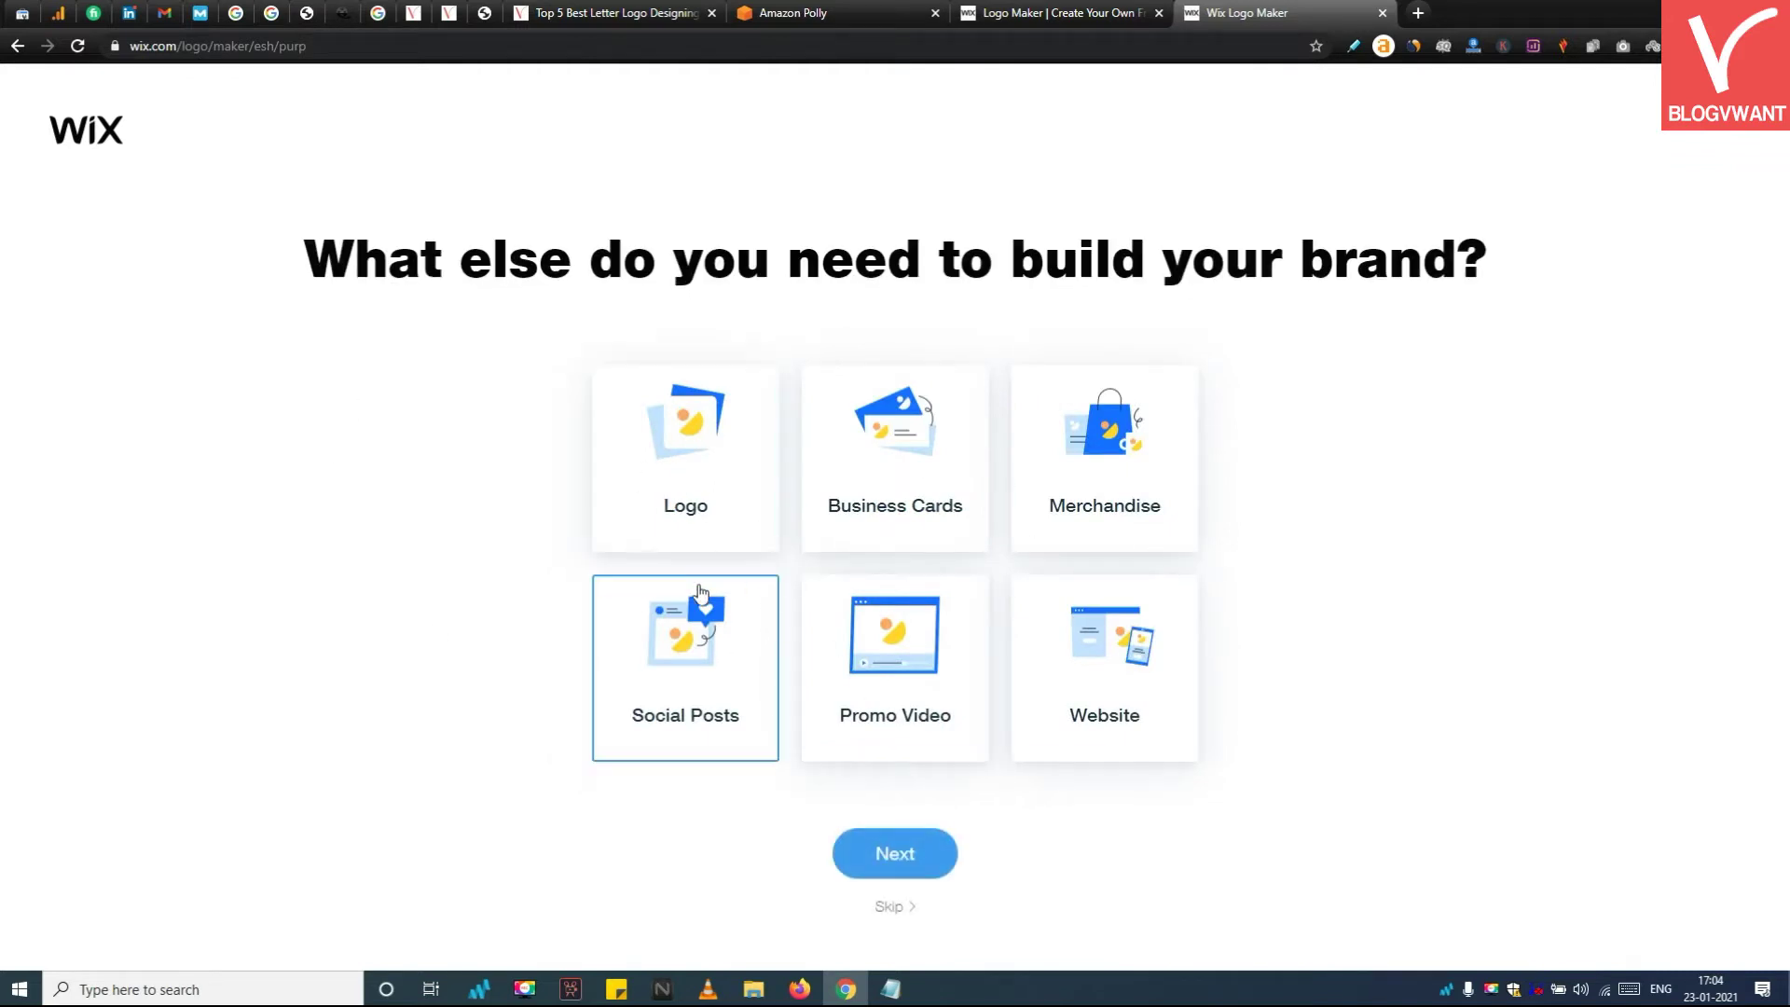
pyautogui.click(760, 465)
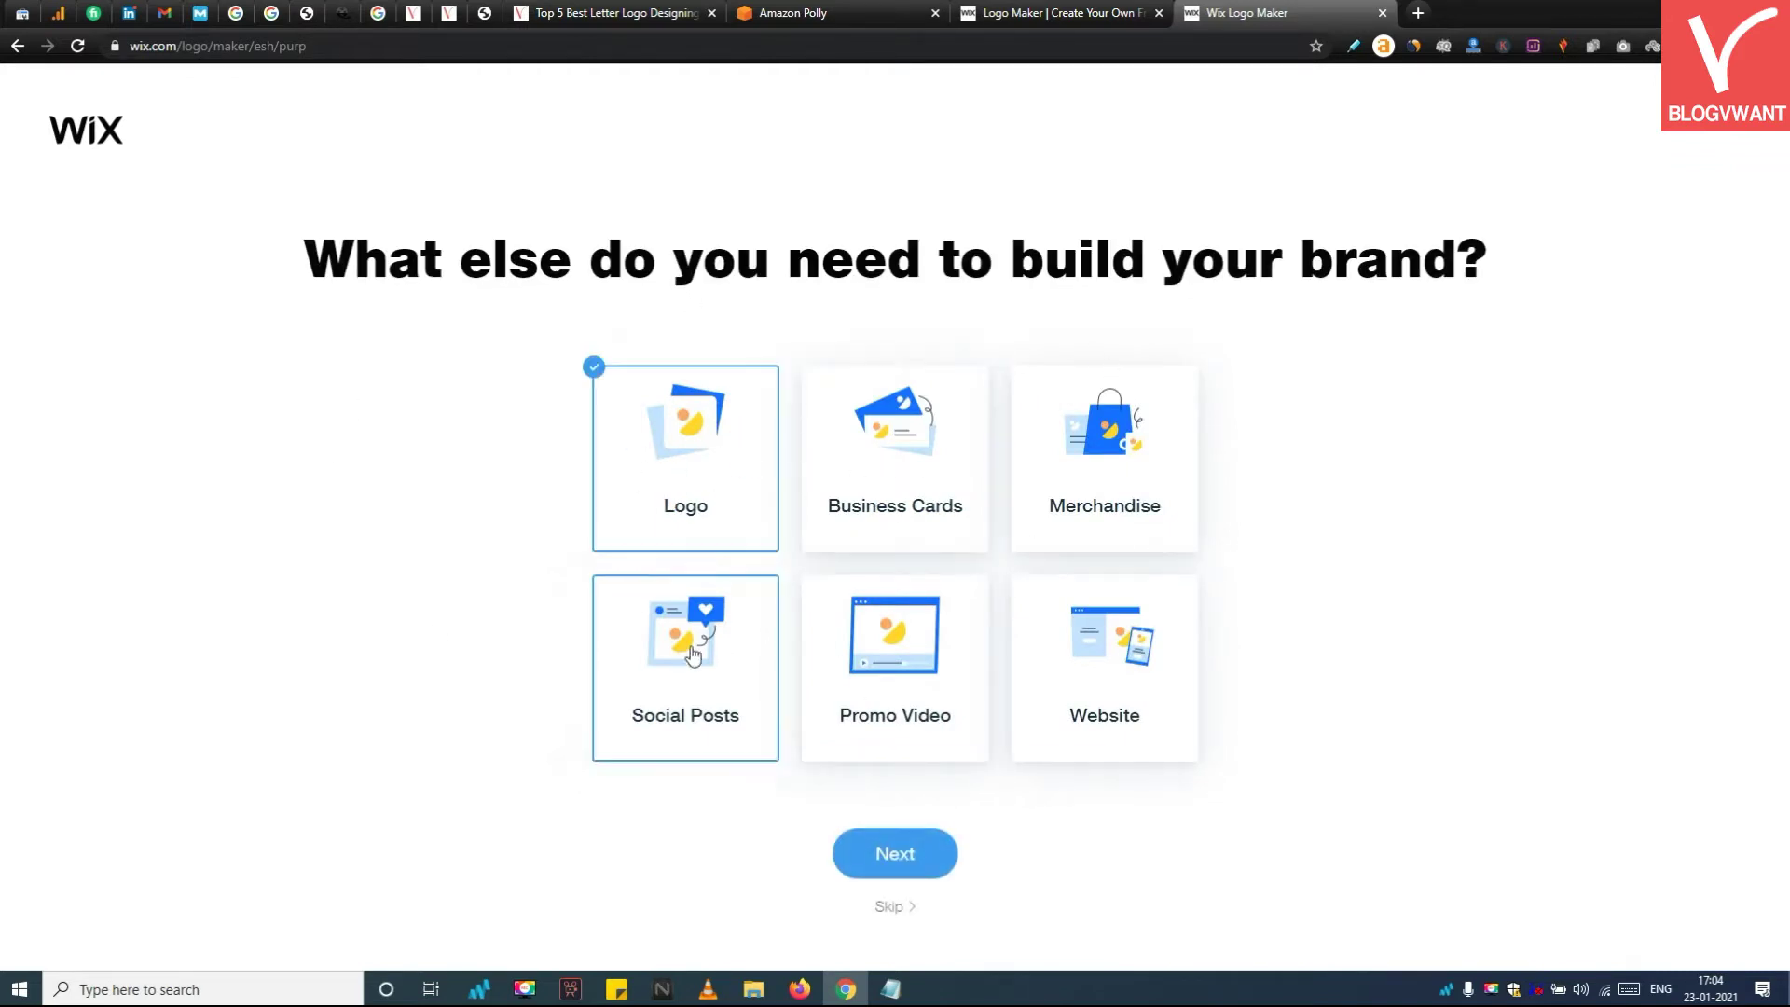
pyautogui.click(895, 854)
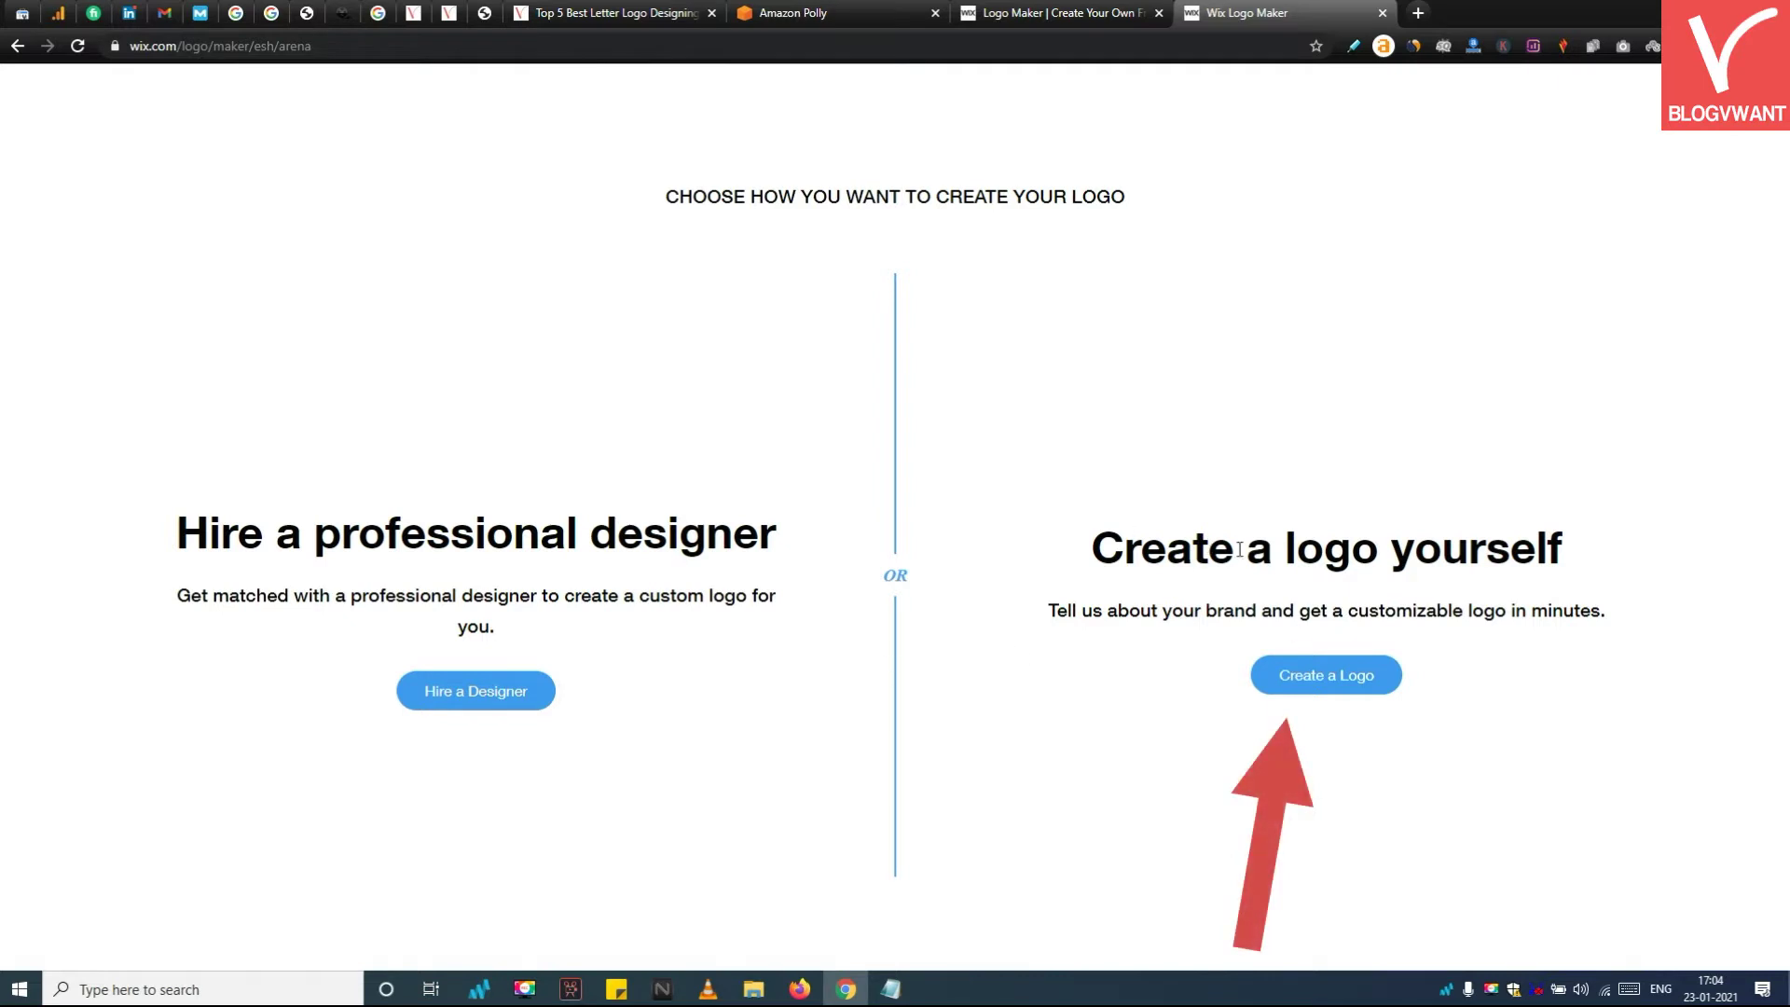
pyautogui.moveTo(1161, 549); pyautogui.dragTo(1514, 550)
pyautogui.click(1395, 688)
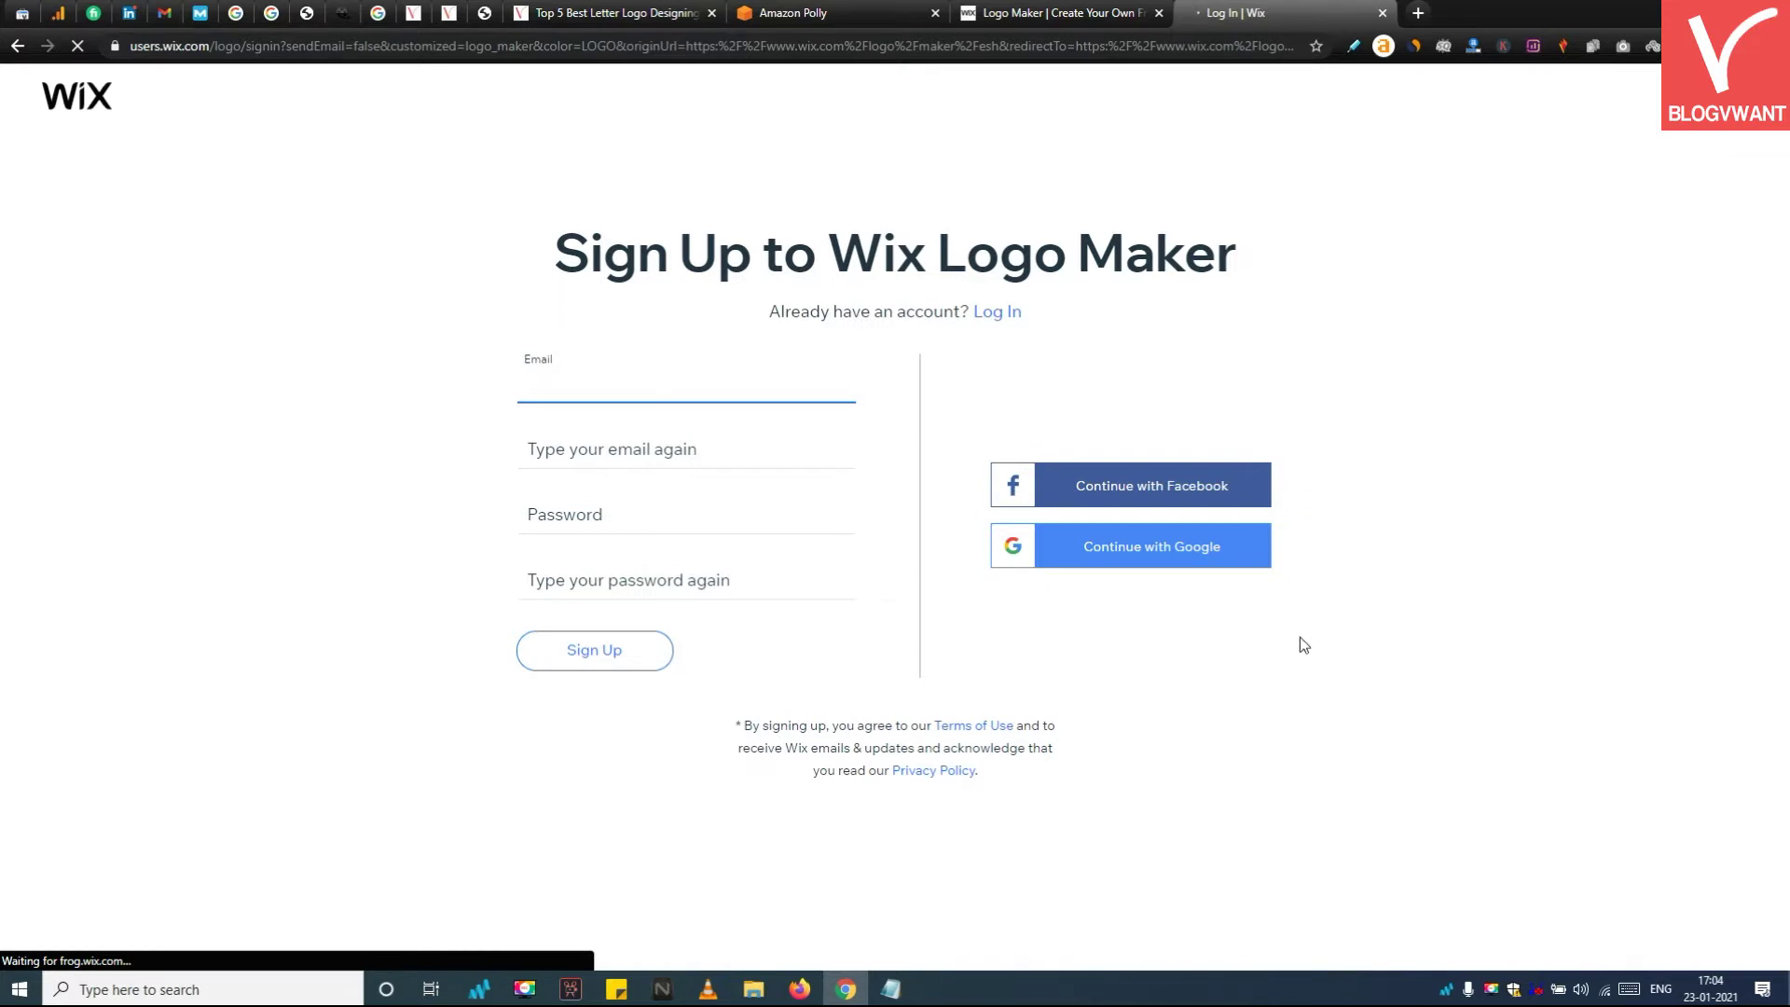
# Sign up with a Google account, then submit name Blogvwant and tagline 'Blog for Bloggers'
pyautogui.click(1134, 576)
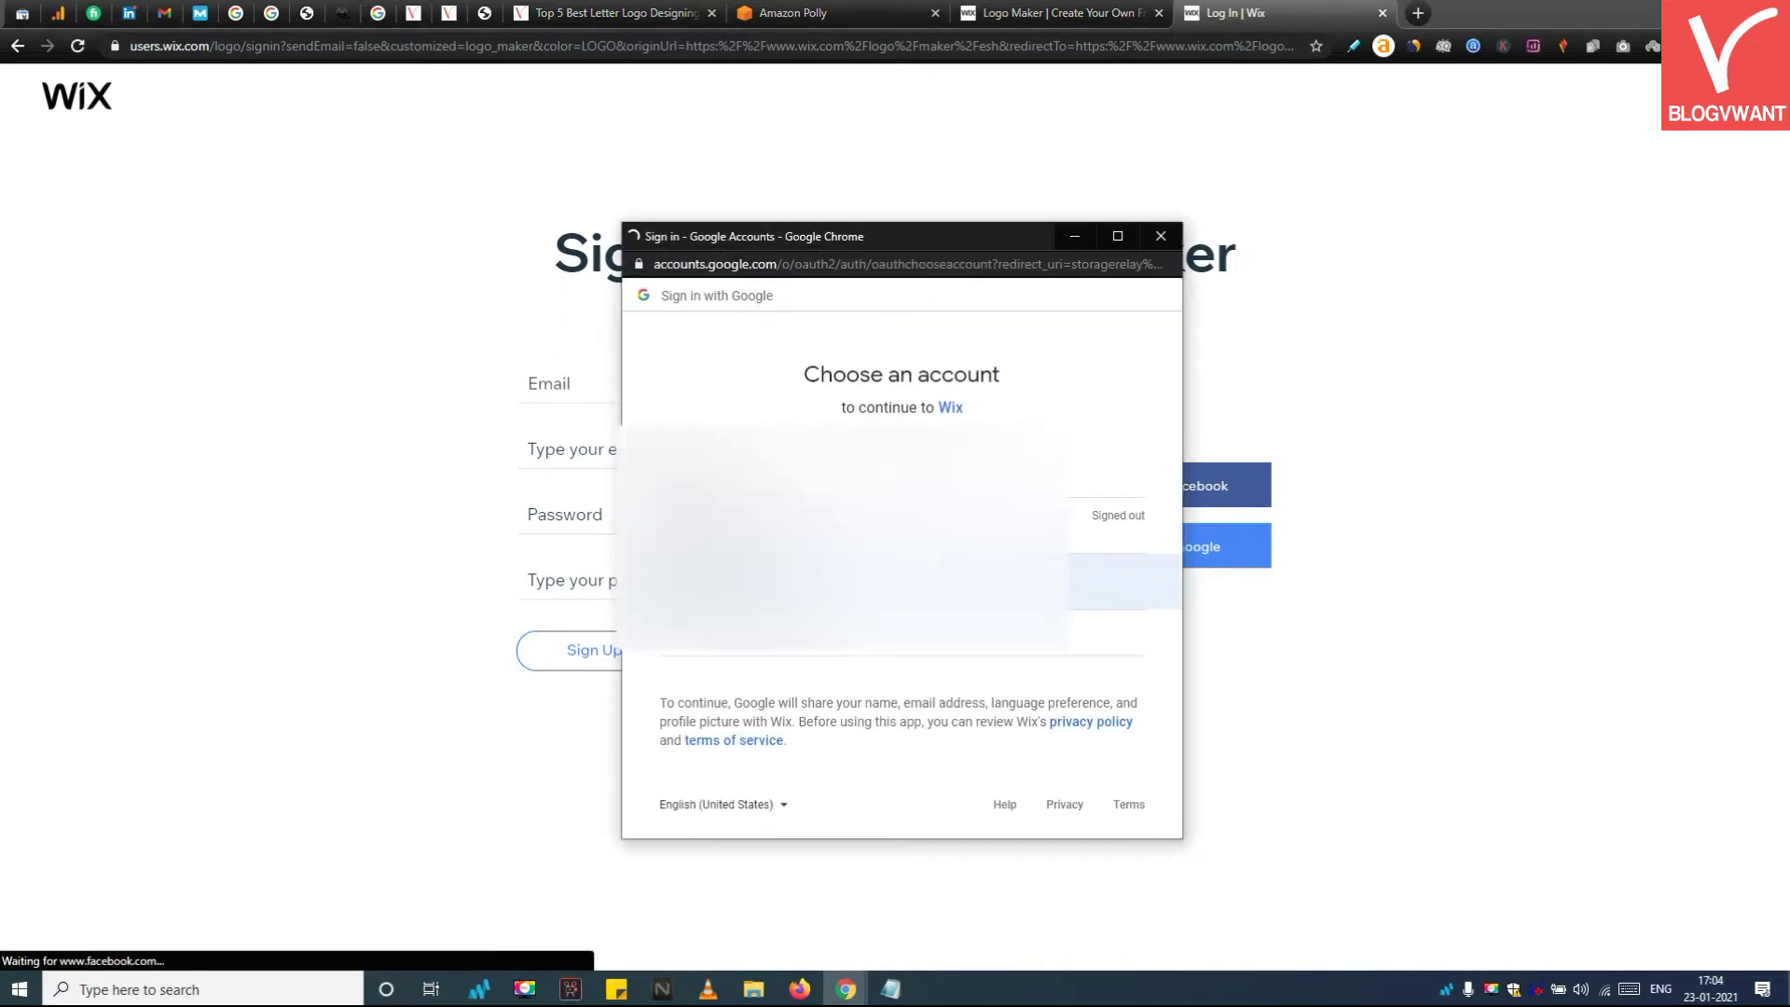
pyautogui.click(874, 478)
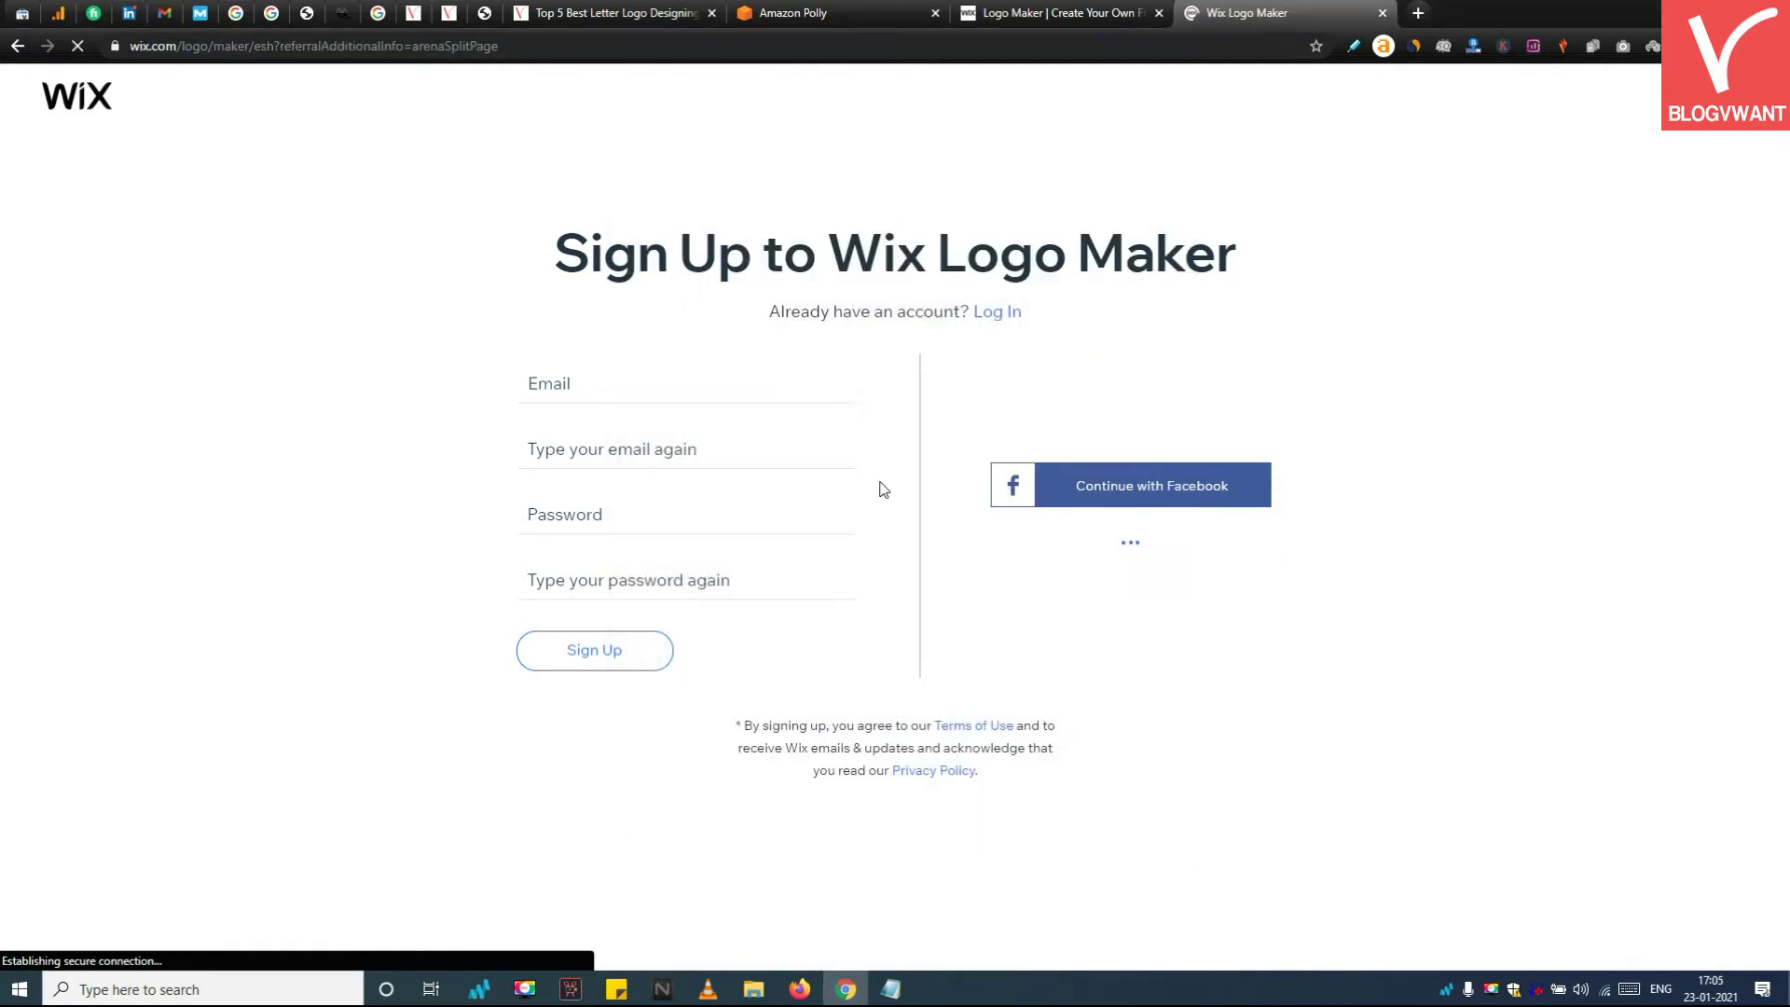
pyautogui.click(883, 483)
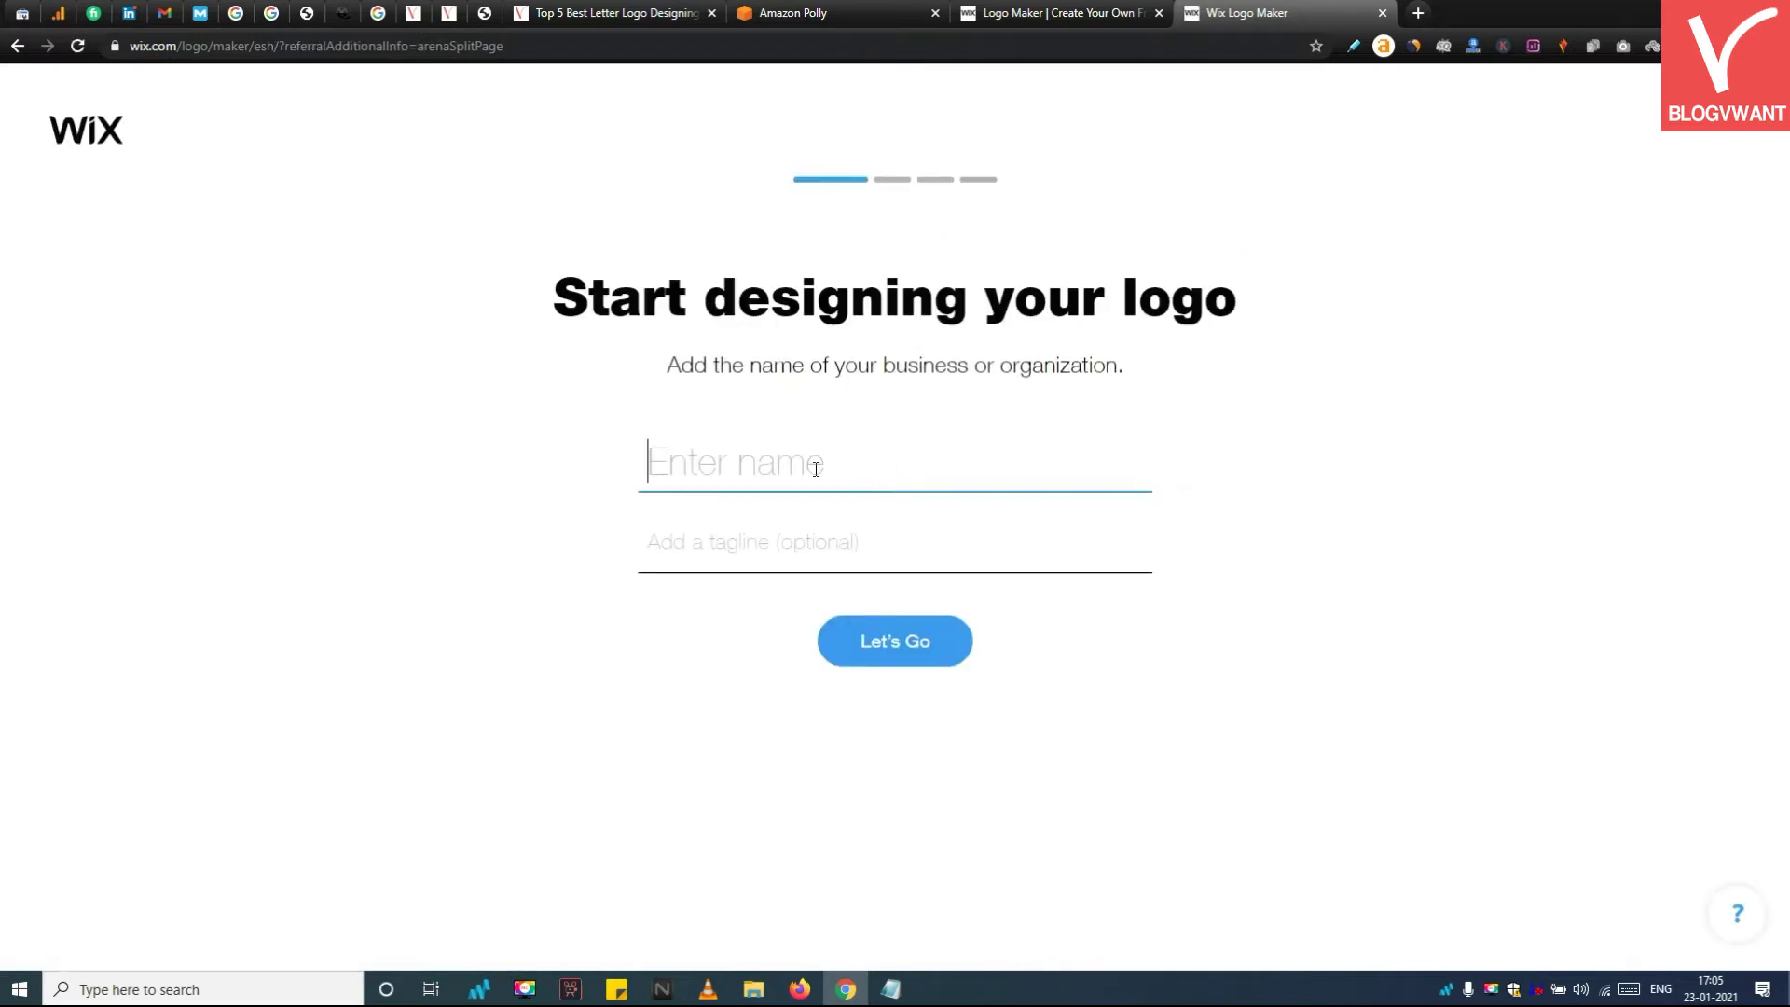
pyautogui.write('Blogvwant')
pyautogui.press('Tab')
pyautogui.write('Blog f')
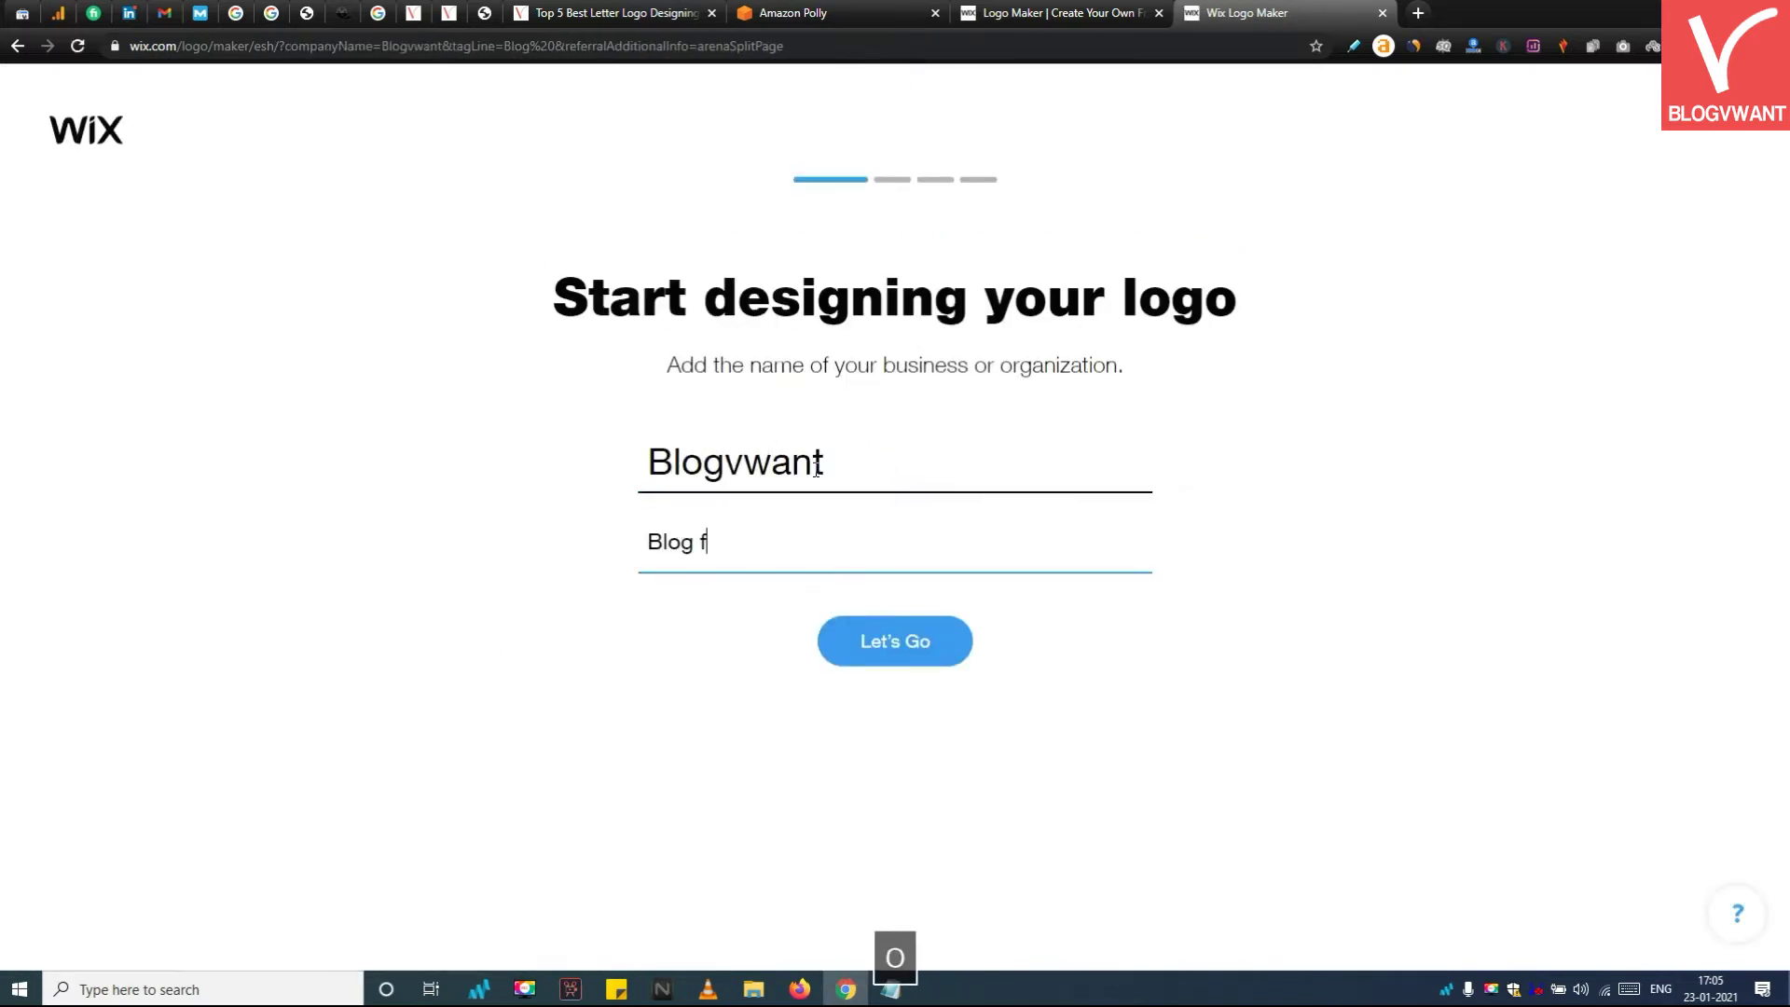
pyautogui.write('or Bloggers')
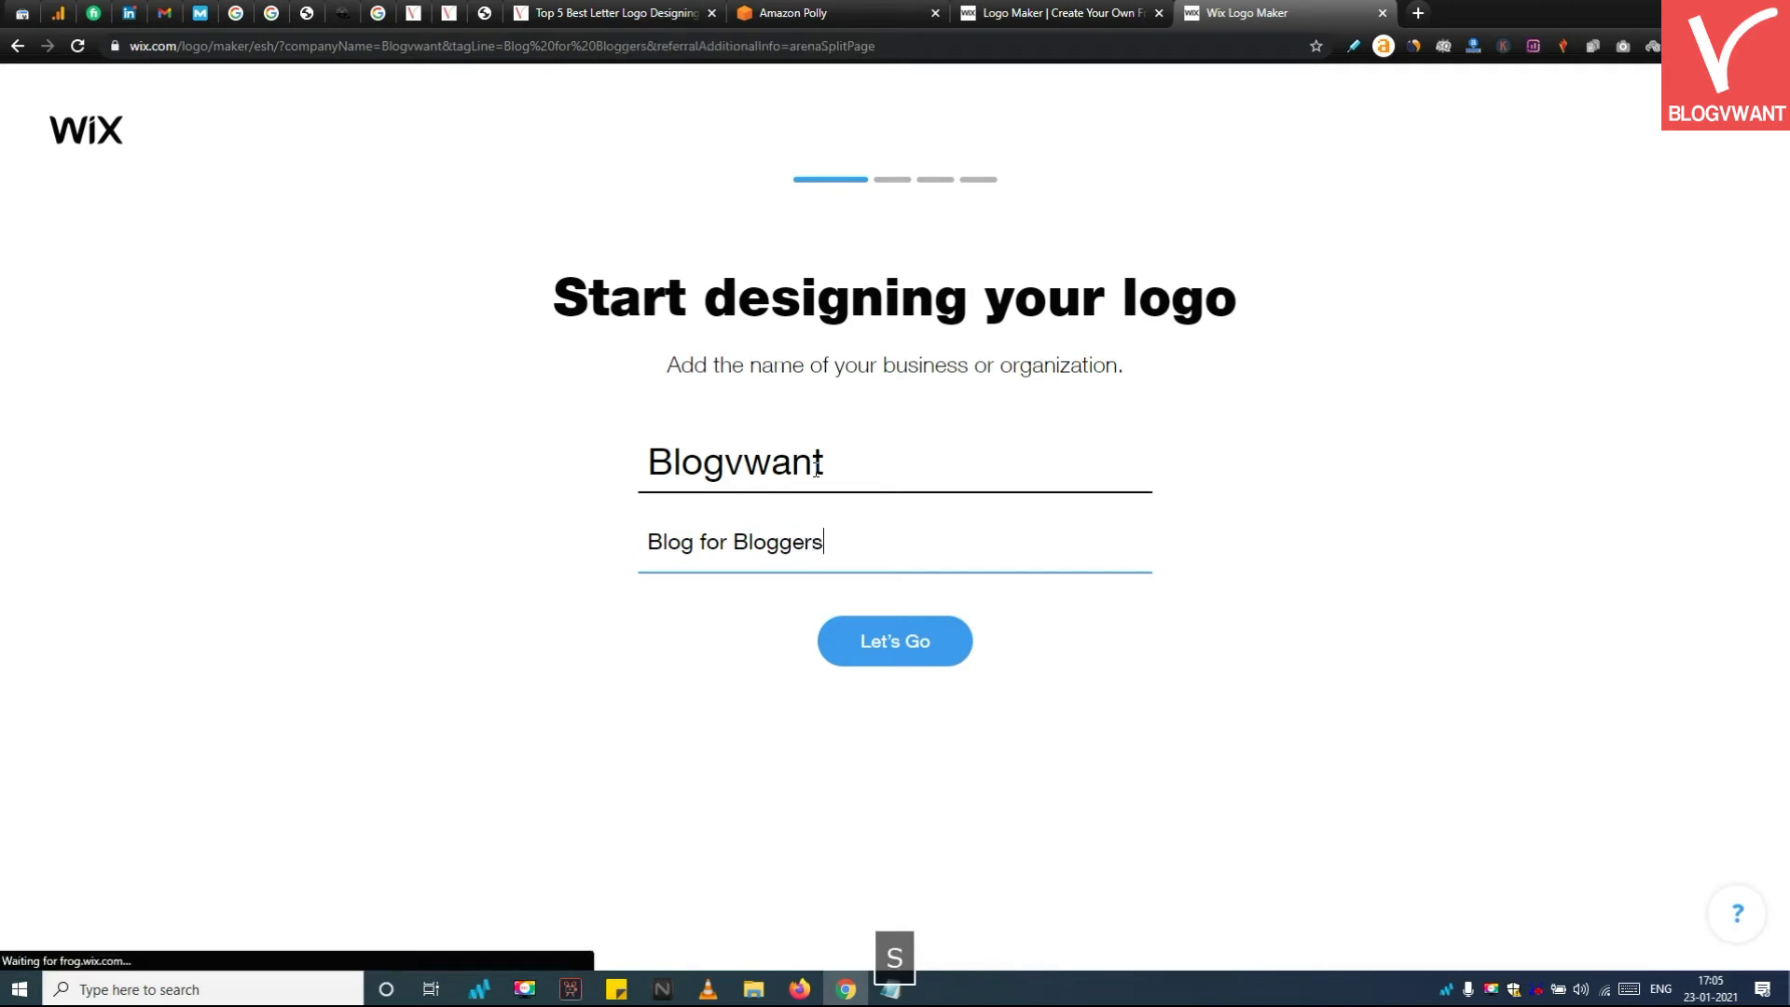
pyautogui.click(899, 628)
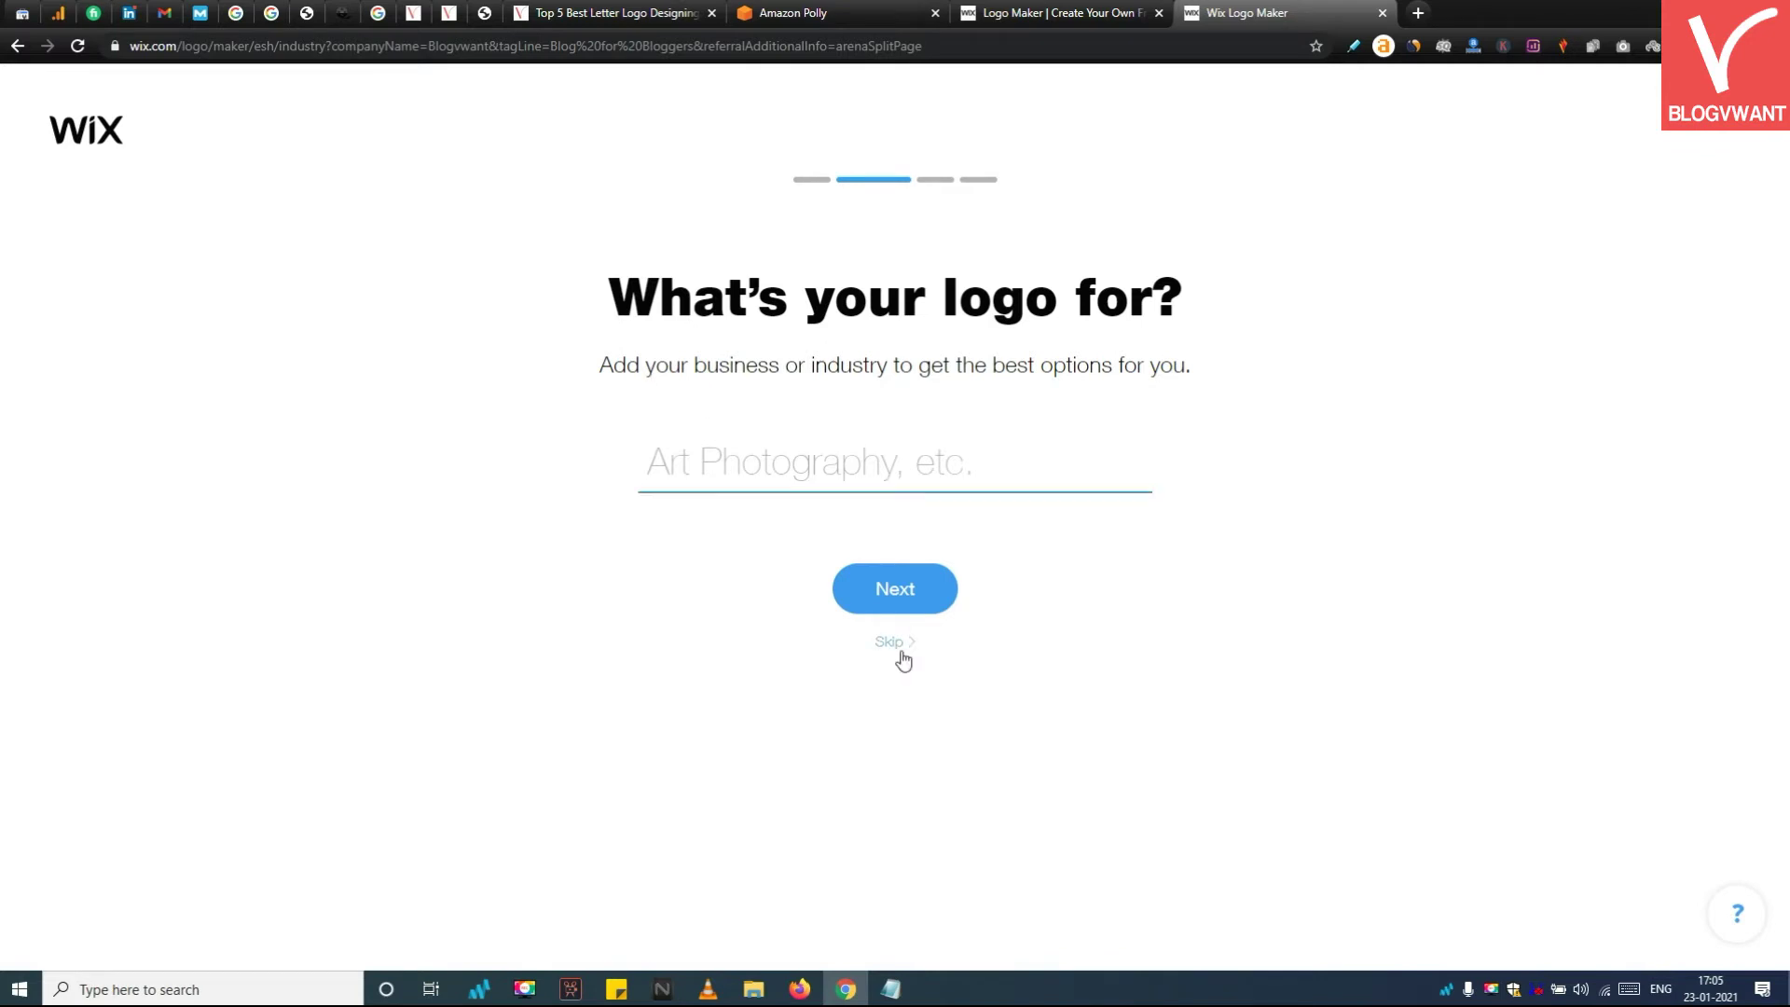
# Skip the industry question, confirm the Creative style, and reject all three sample logo pairs
pyautogui.click(902, 651)
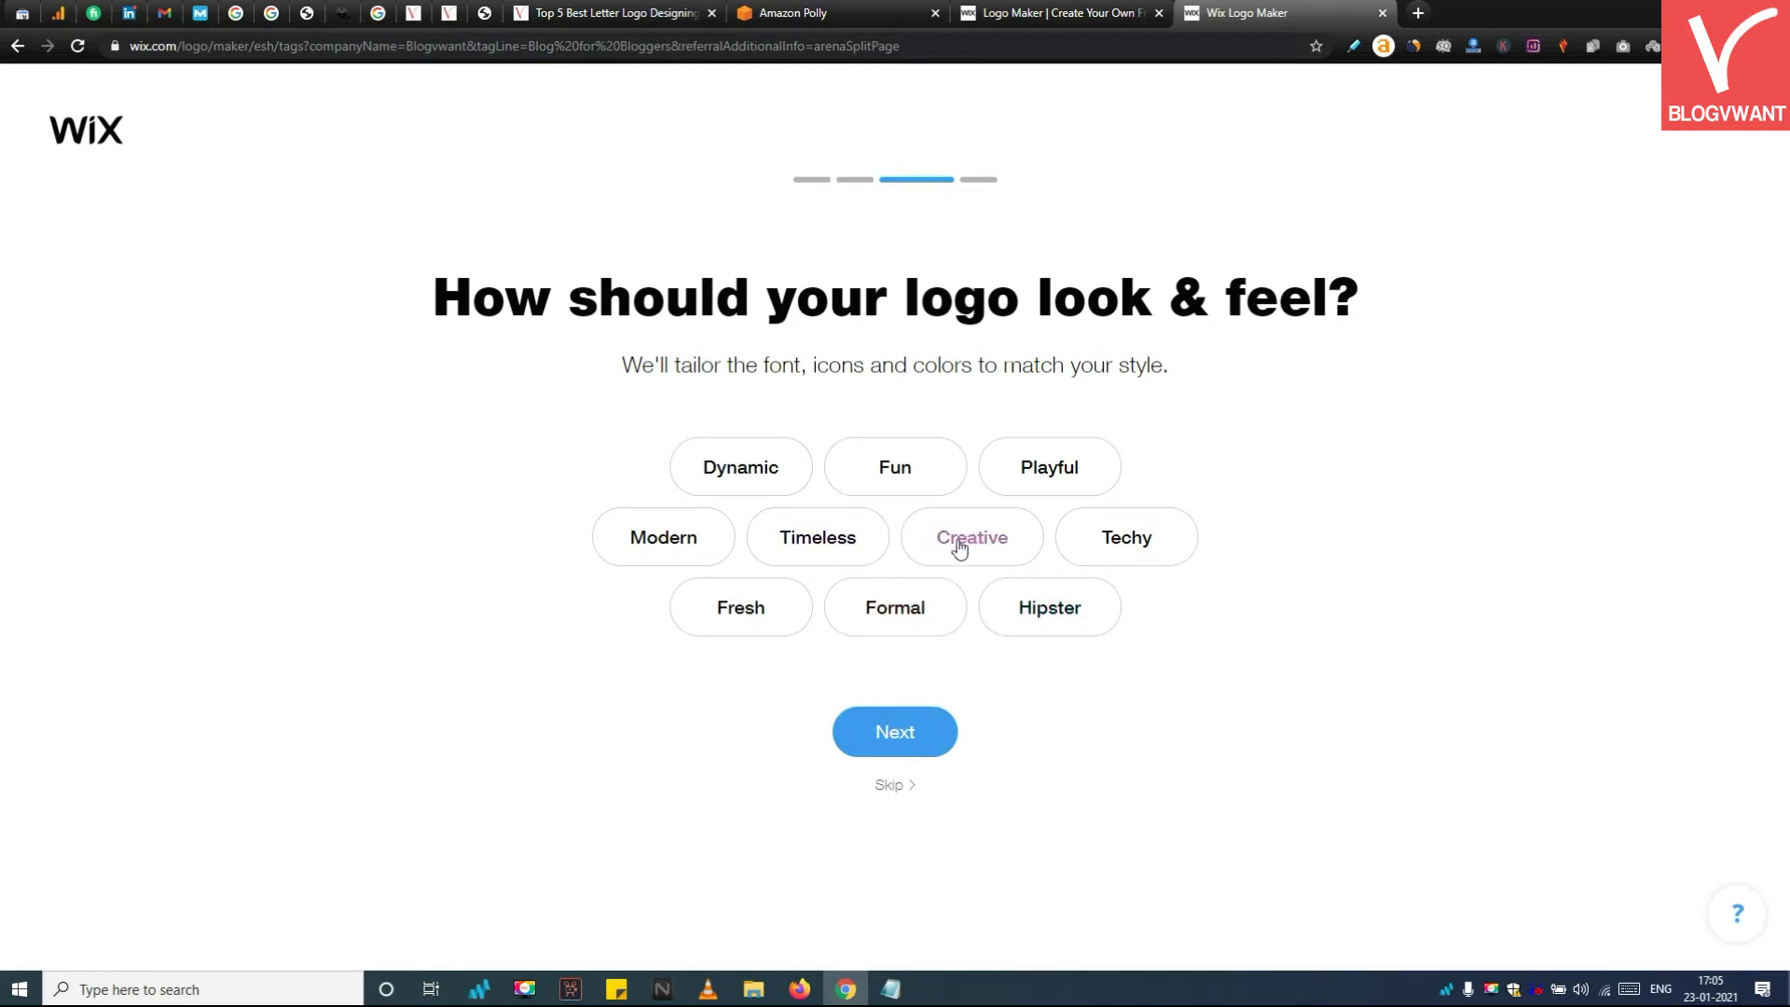
pyautogui.click(909, 732)
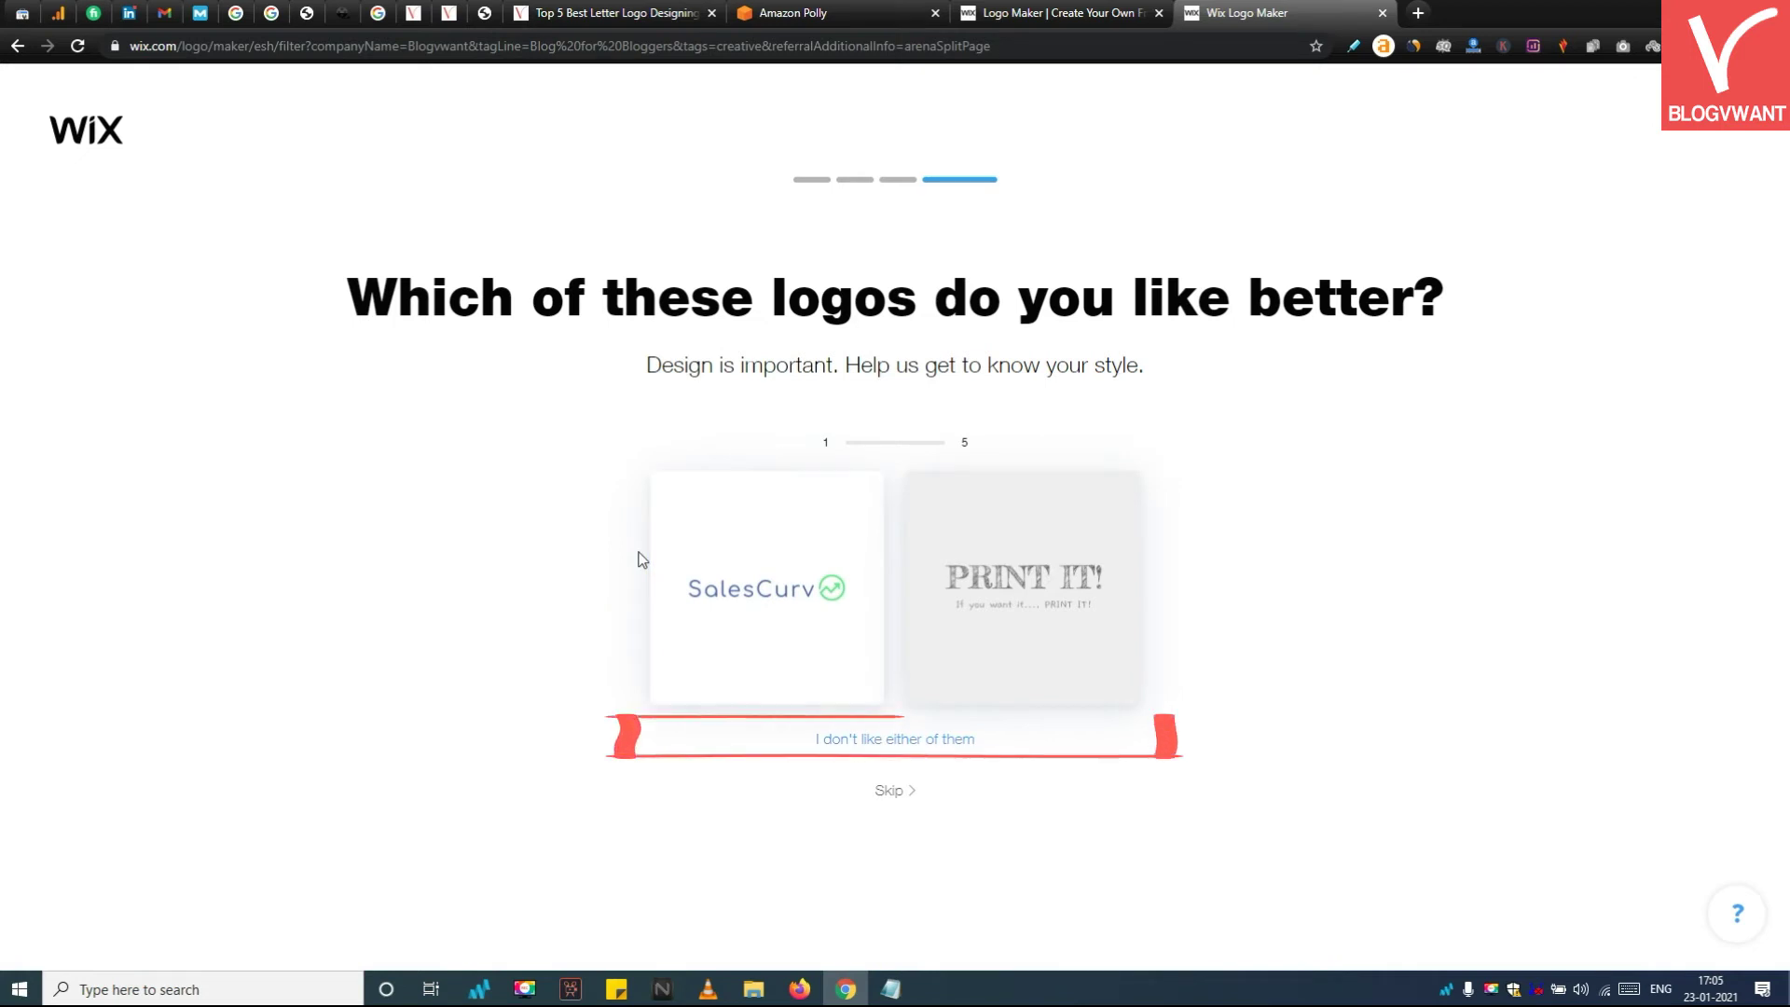
pyautogui.click(867, 742)
pyautogui.click(876, 744)
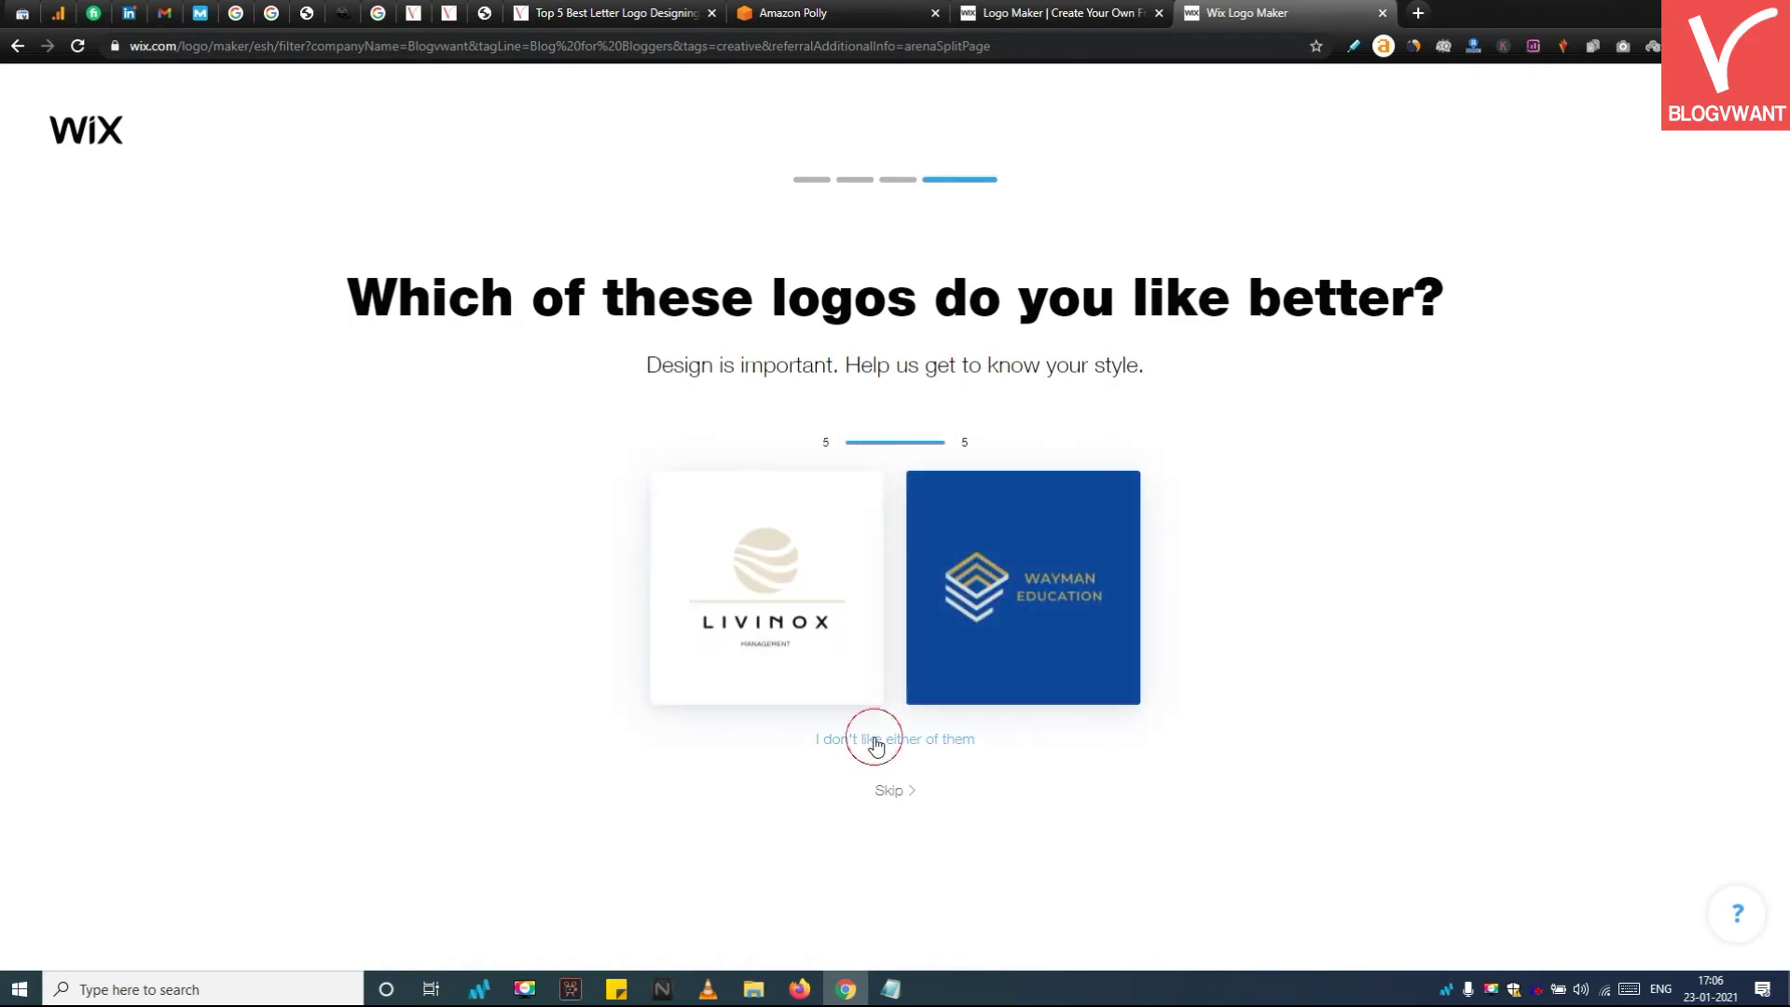
pyautogui.click(875, 744)
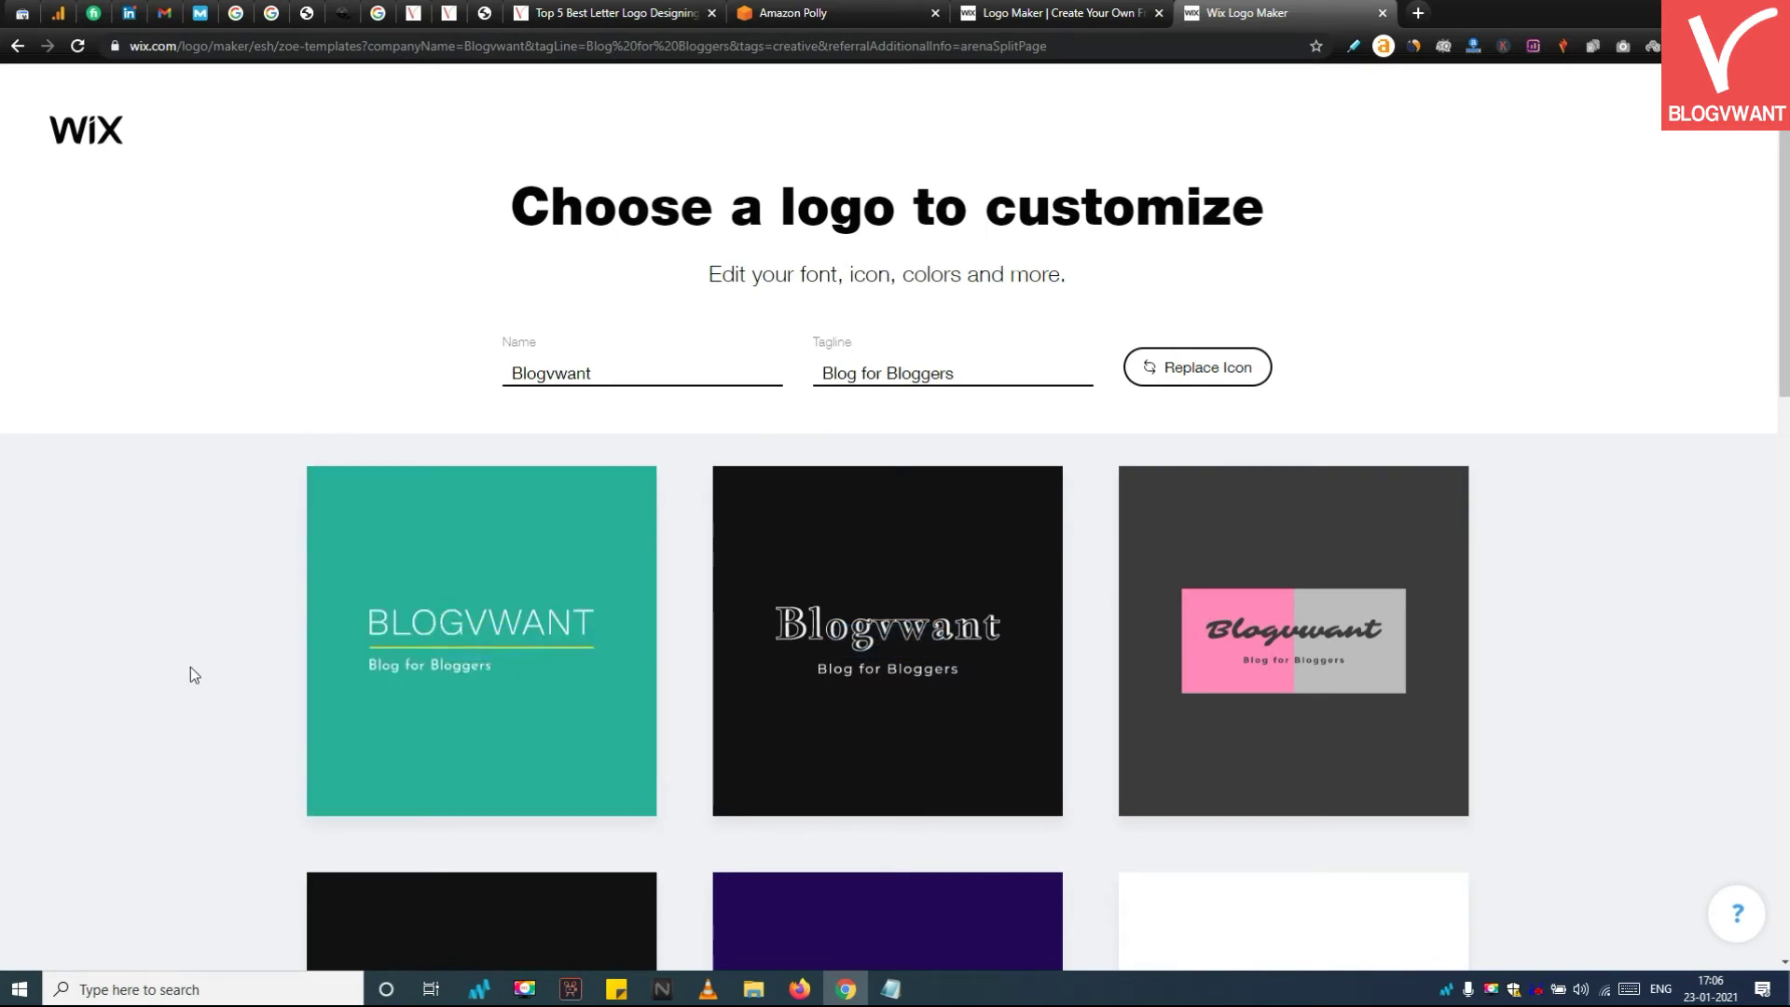
pyautogui.scroll(-3, 190, 666)
pyautogui.scroll(-1, 190, 666)
pyautogui.scroll(-4, 190, 667)
pyautogui.scroll(-3, 191, 667)
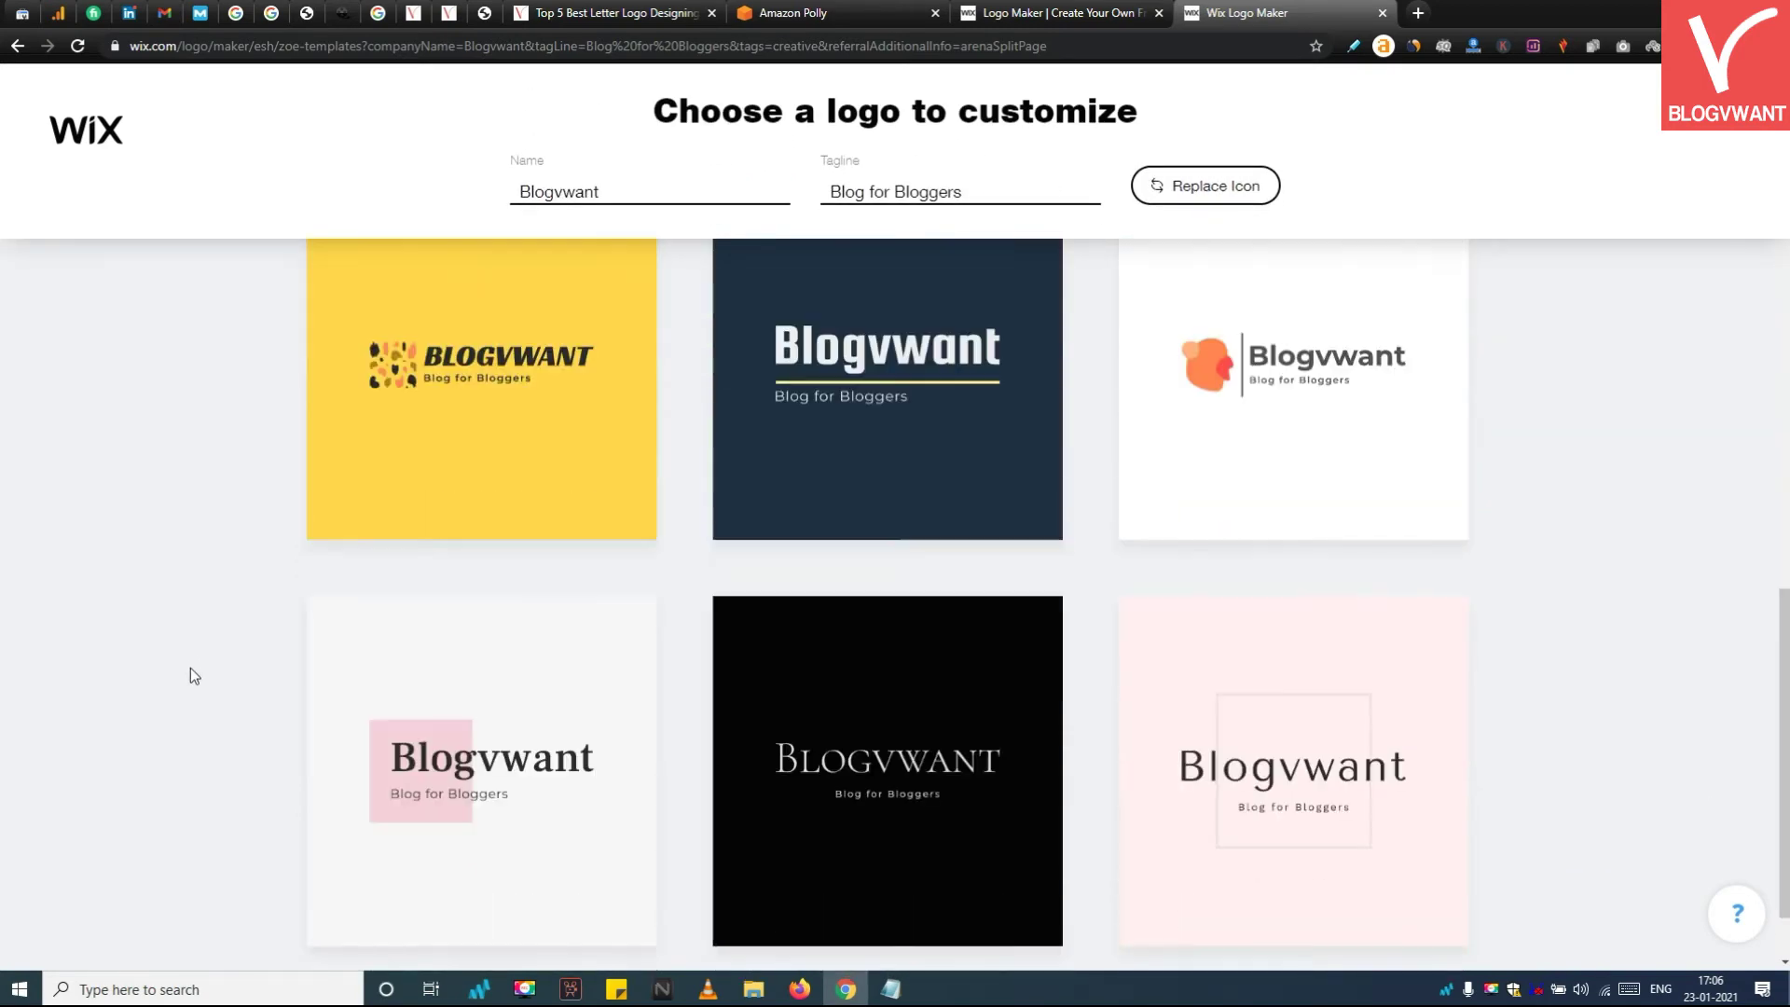
pyautogui.scroll(-1, 190, 676)
# Load more designs and open the teal BLOGVWANT logo in the editor
pyautogui.click(886, 915)
pyautogui.scroll(-3, 811, 771)
pyautogui.scroll(-5, 811, 770)
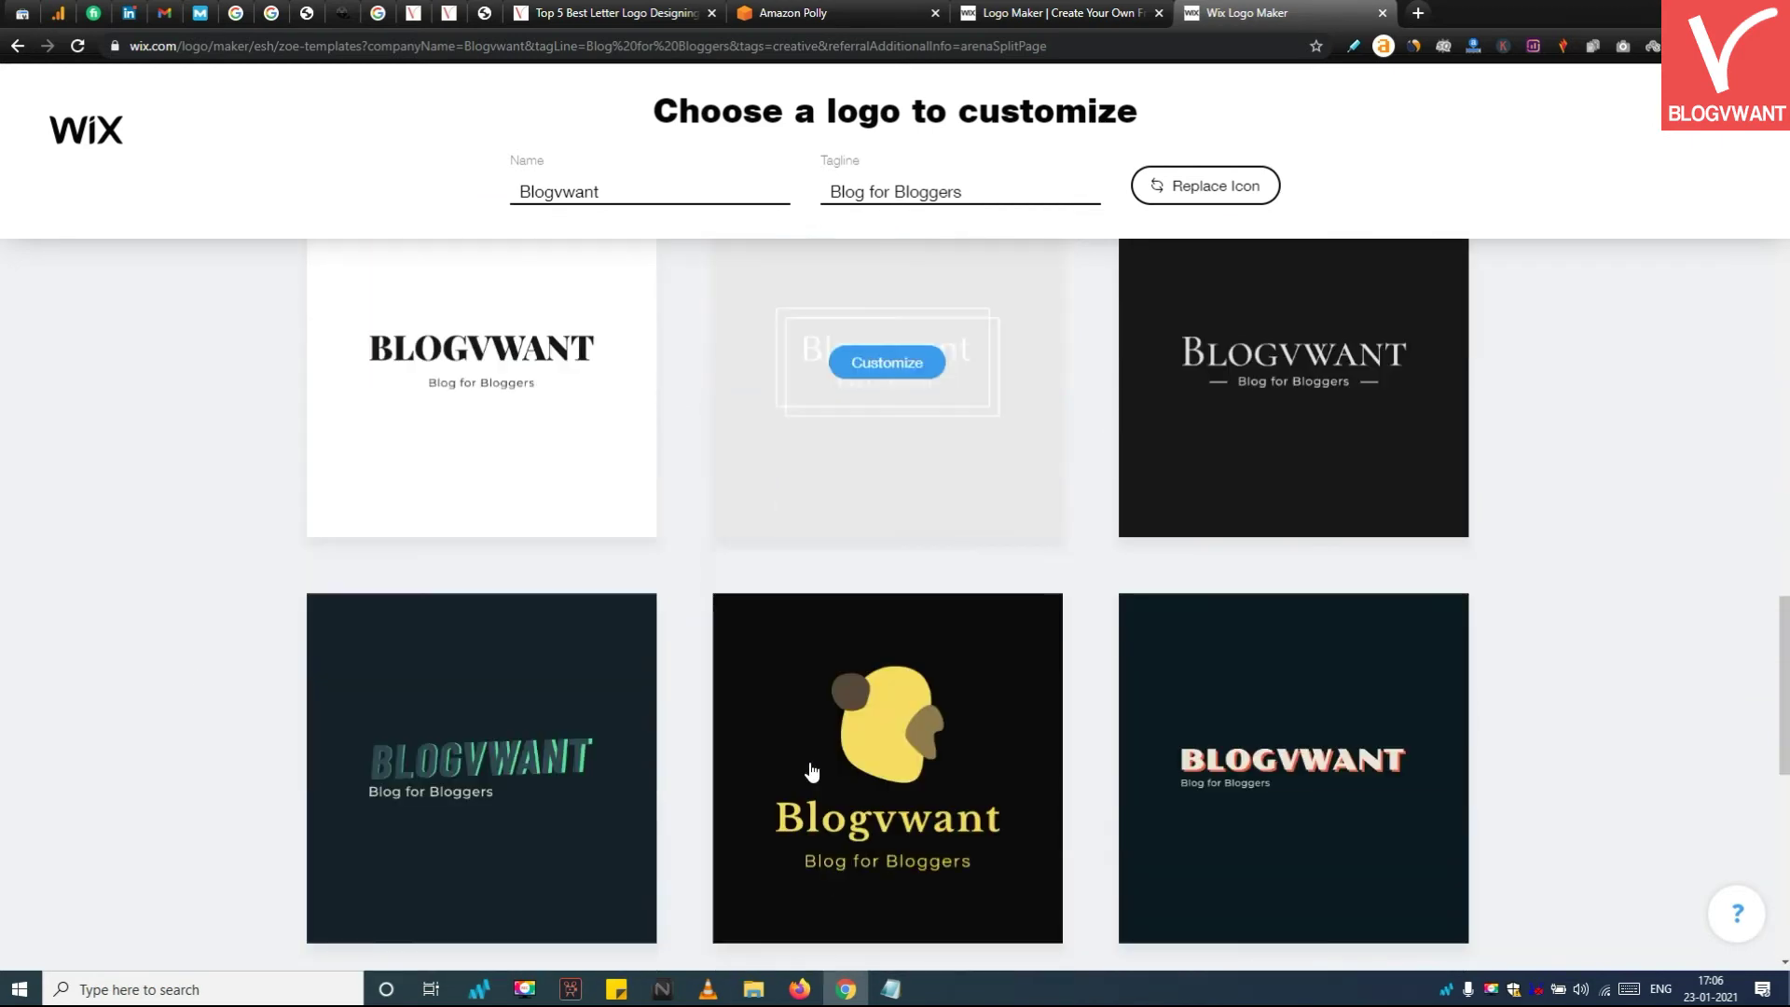
pyautogui.scroll(-3, 423, 867)
pyautogui.scroll(10, 1722, 411)
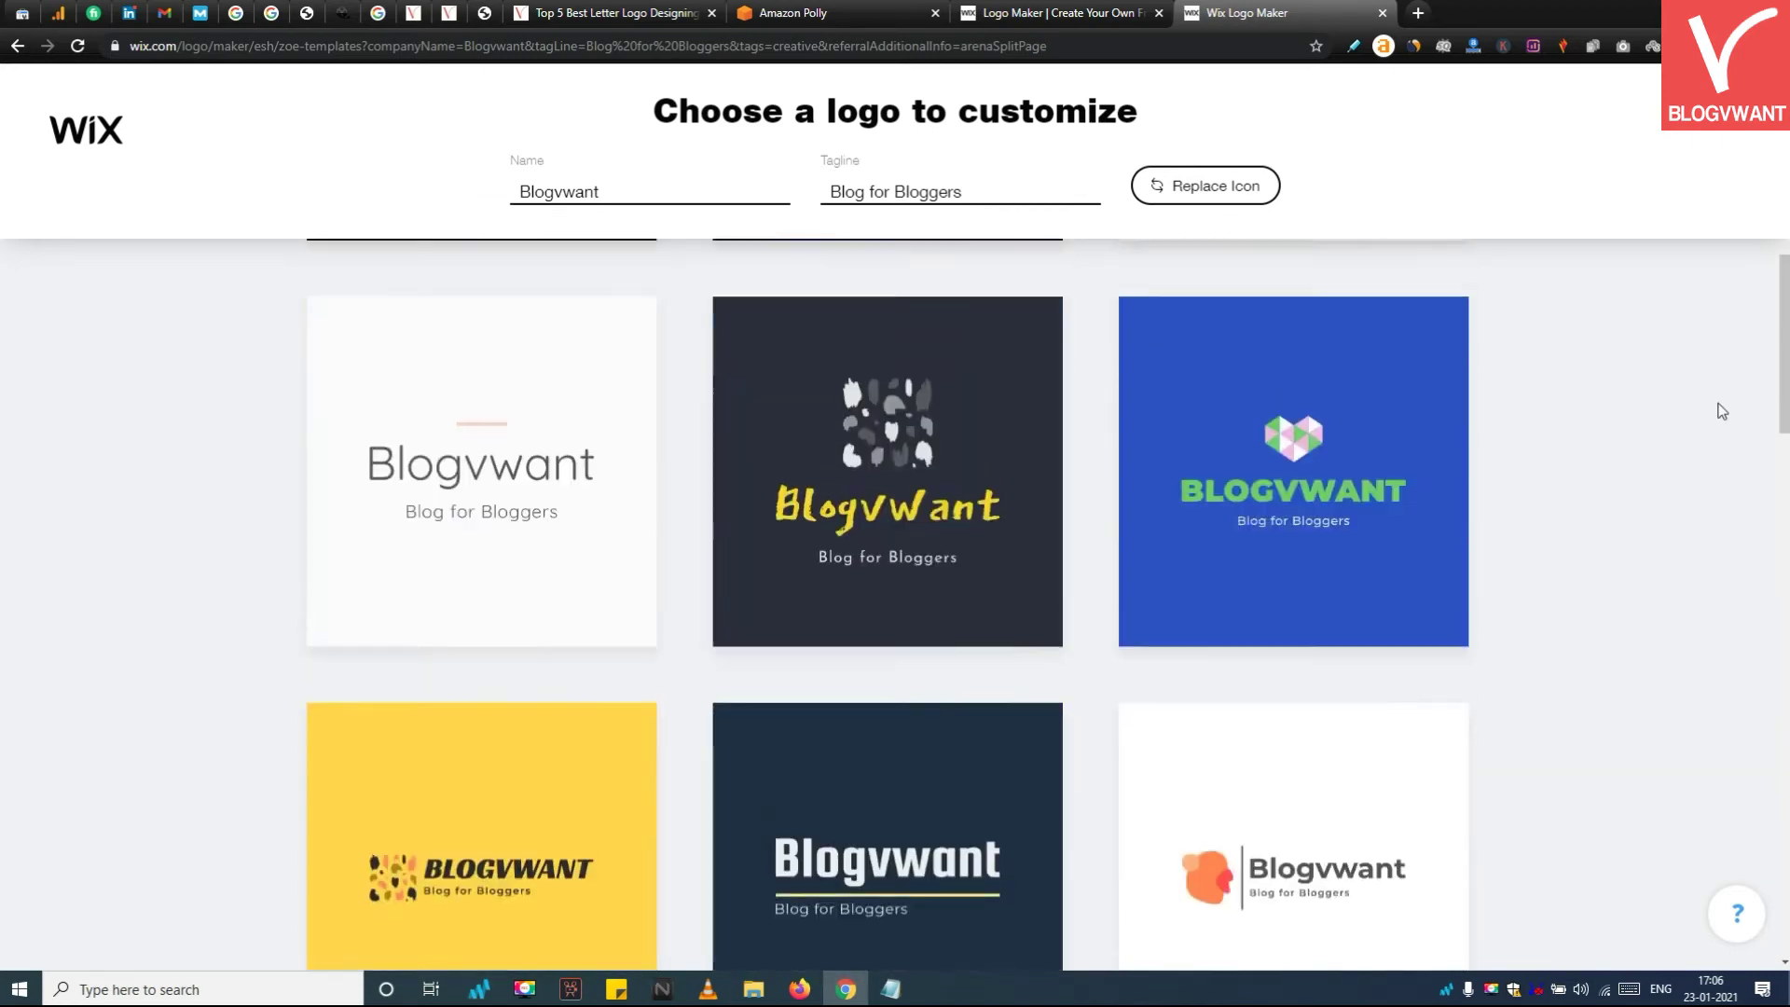
pyautogui.scroll(10, 1721, 412)
pyautogui.click(545, 678)
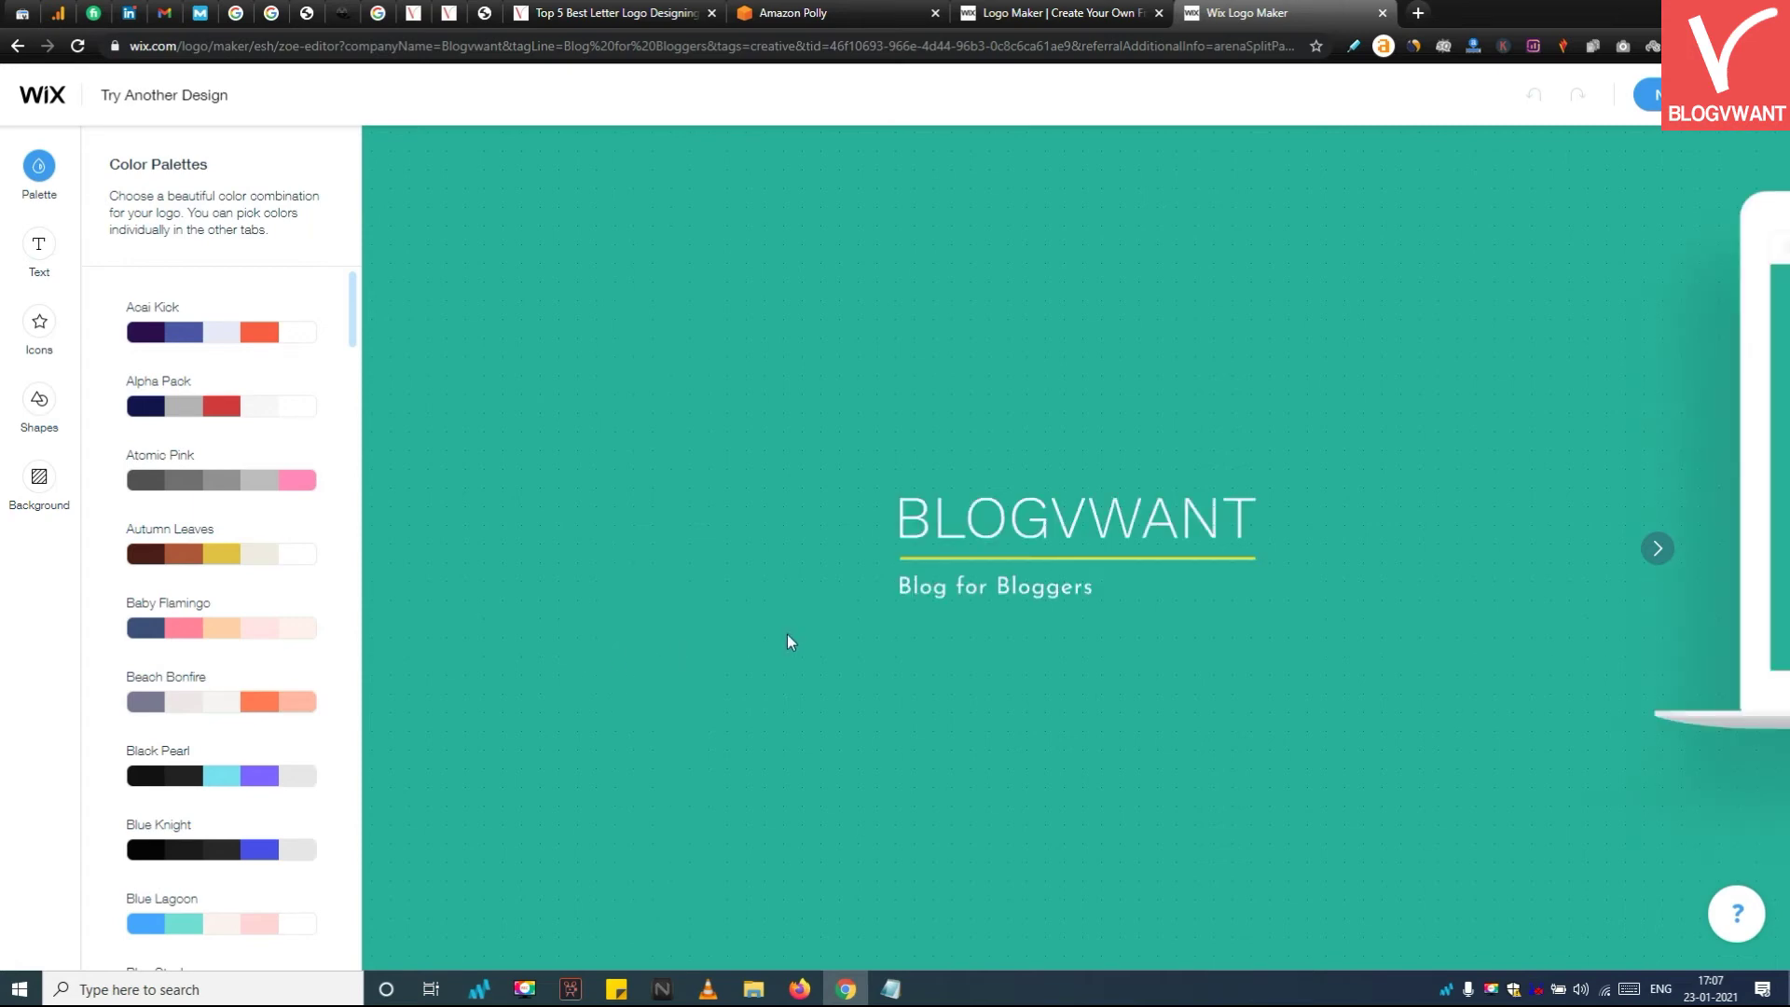
# Try the Acai Kick and Alpha Pack palettes, apply Autumn Leaves, then select the tagline
pyautogui.click(145, 346)
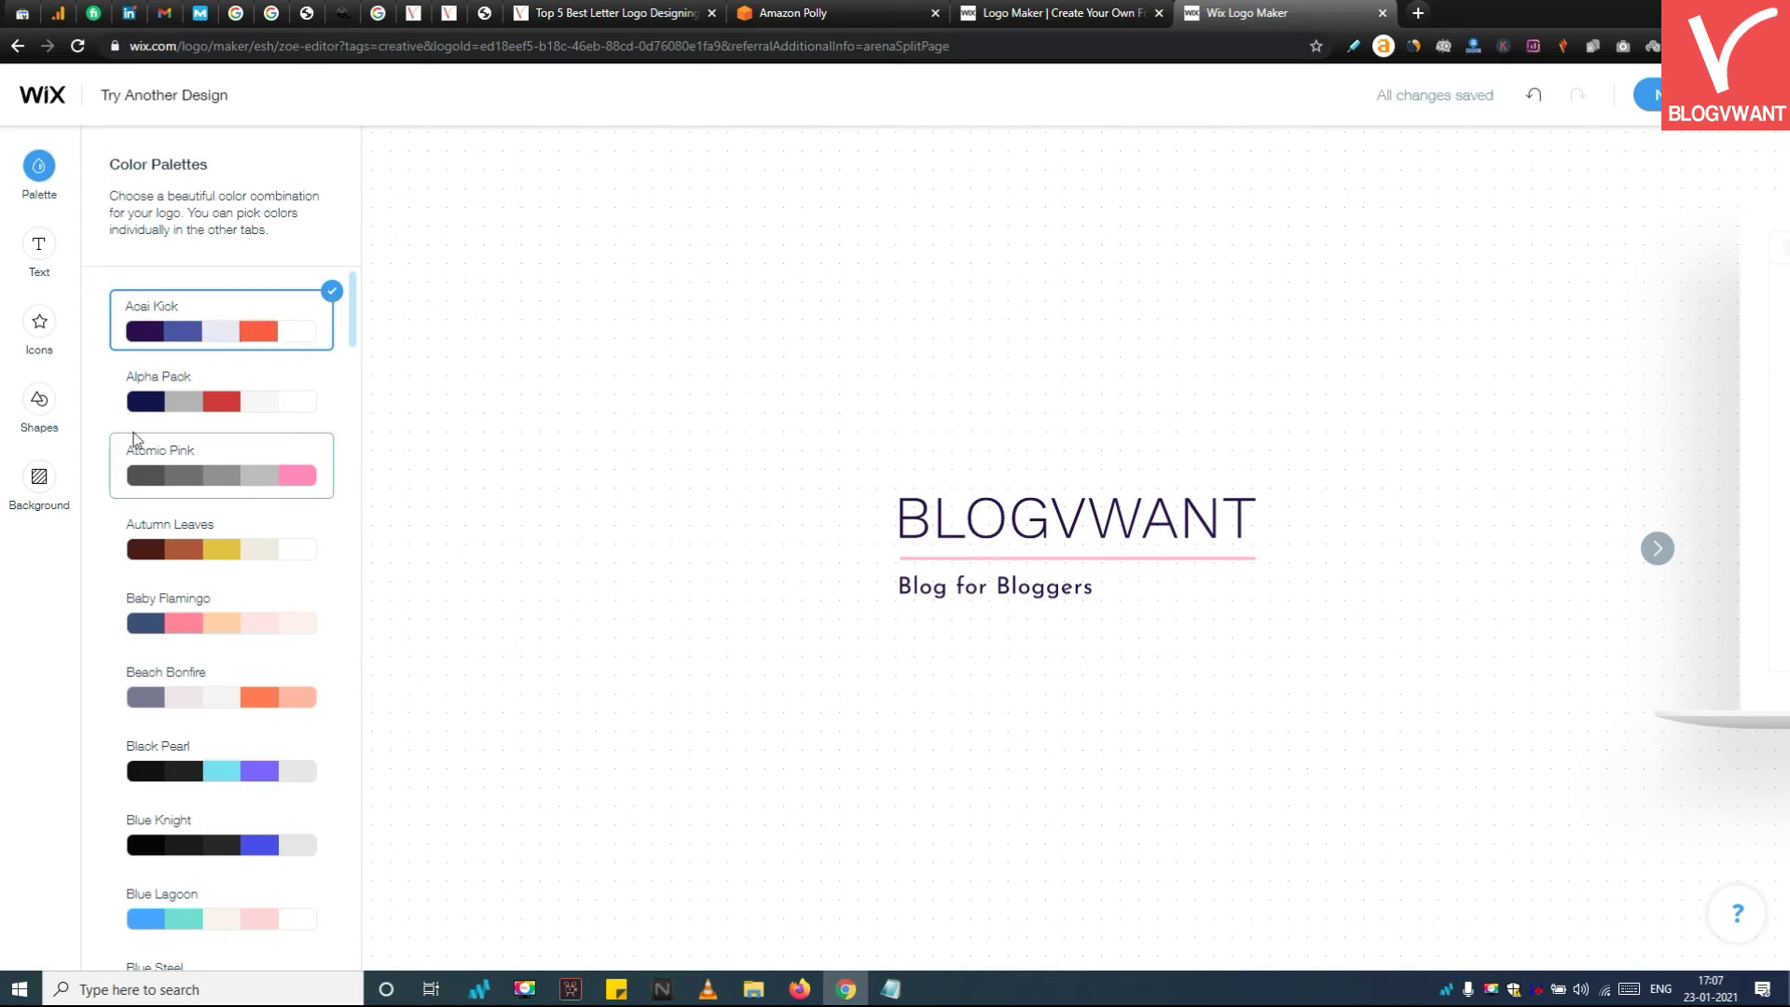
pyautogui.click(167, 396)
pyautogui.click(168, 542)
pyautogui.click(973, 589)
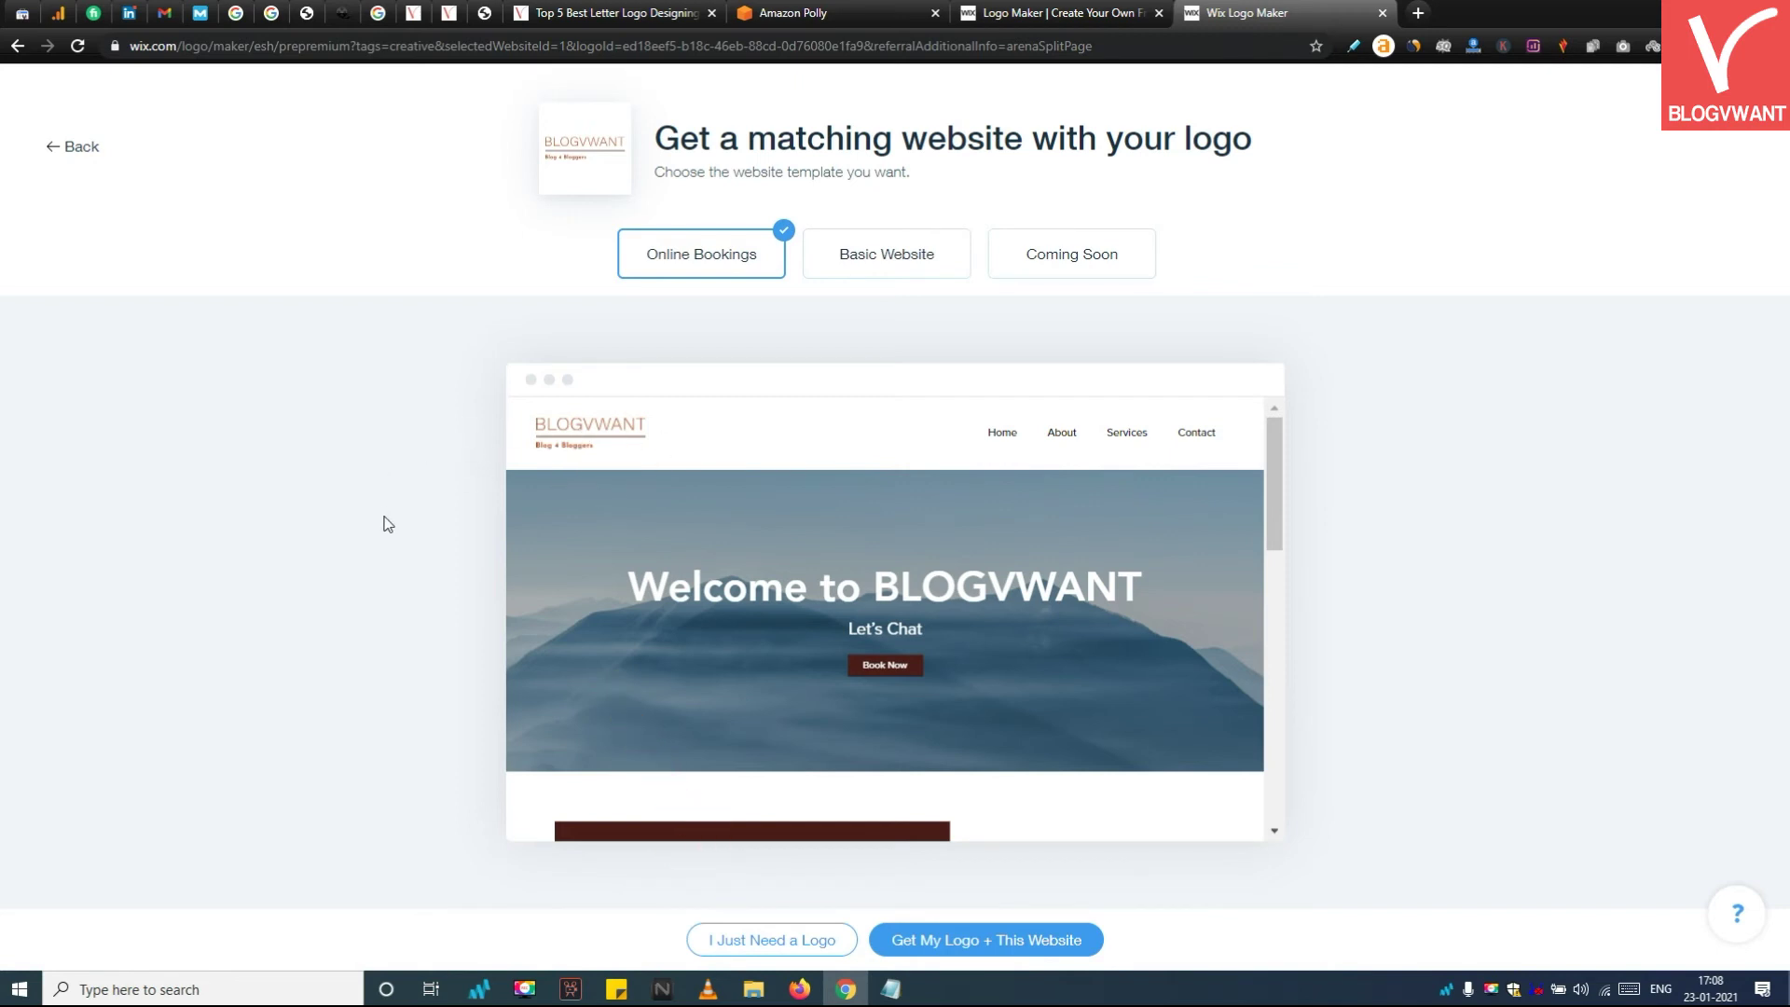
# Choose 'I Just Need a Logo' and expand the Basic plan's Full Commercial Usage Rights details
pyautogui.click(770, 937)
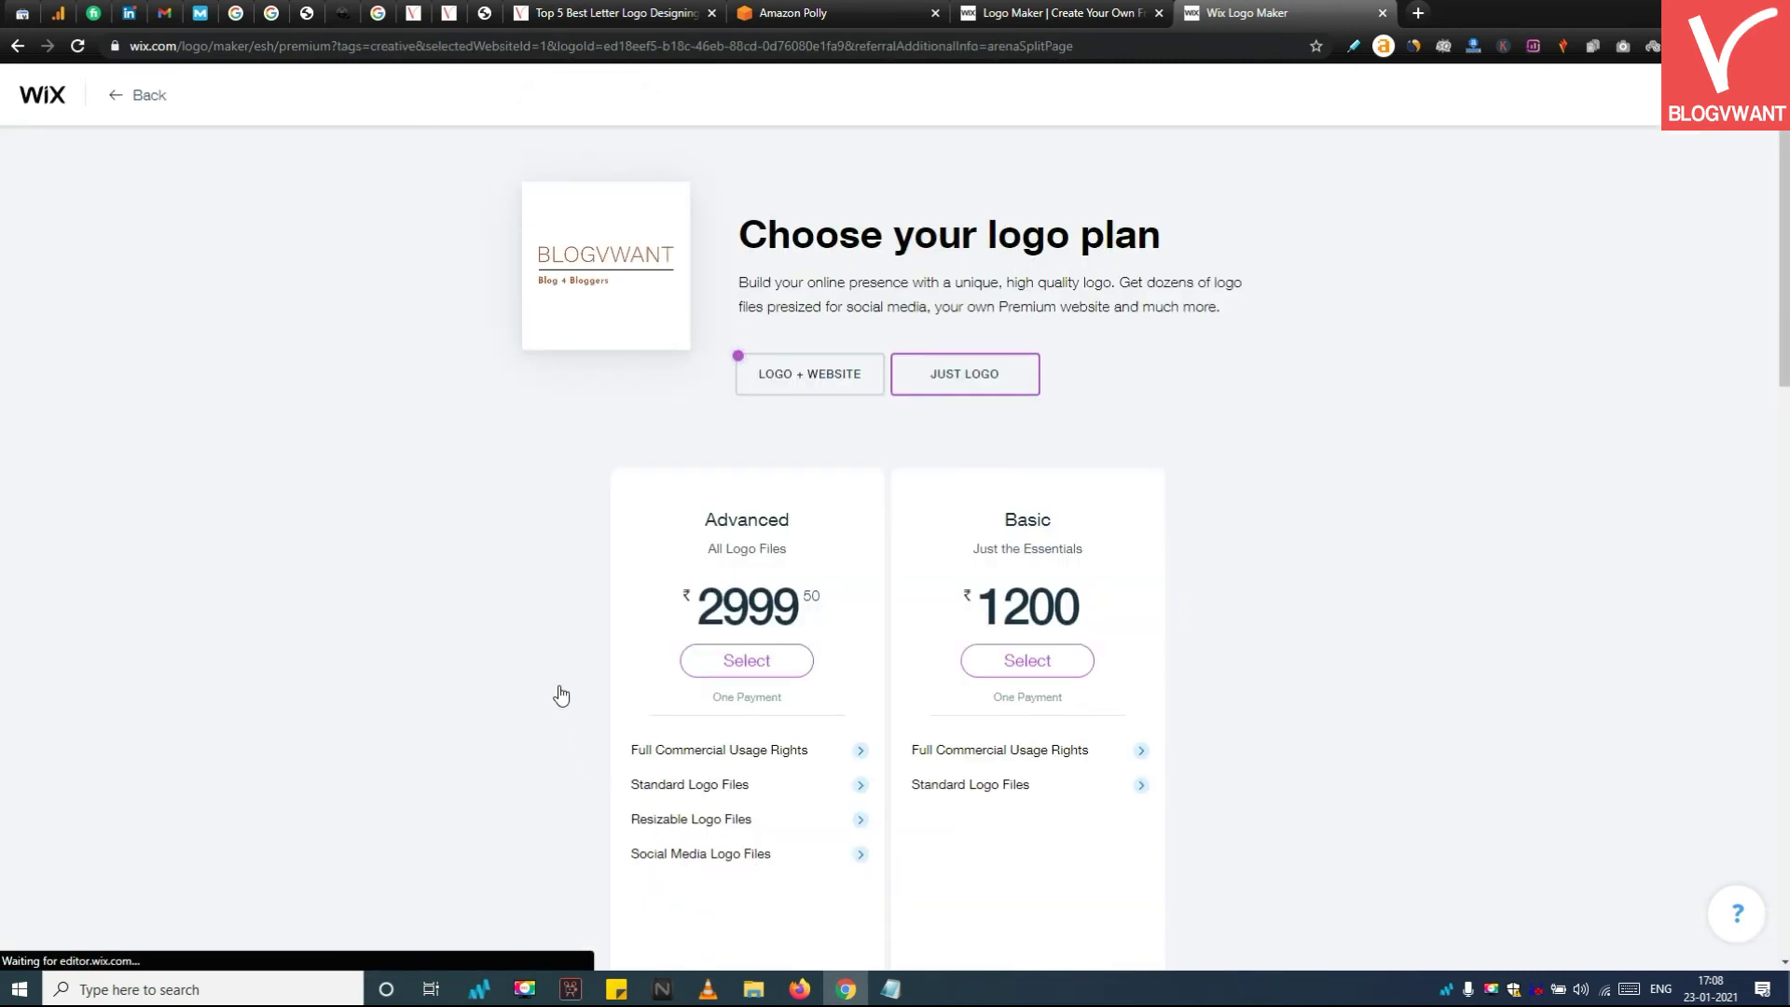
pyautogui.scroll(-3, 561, 695)
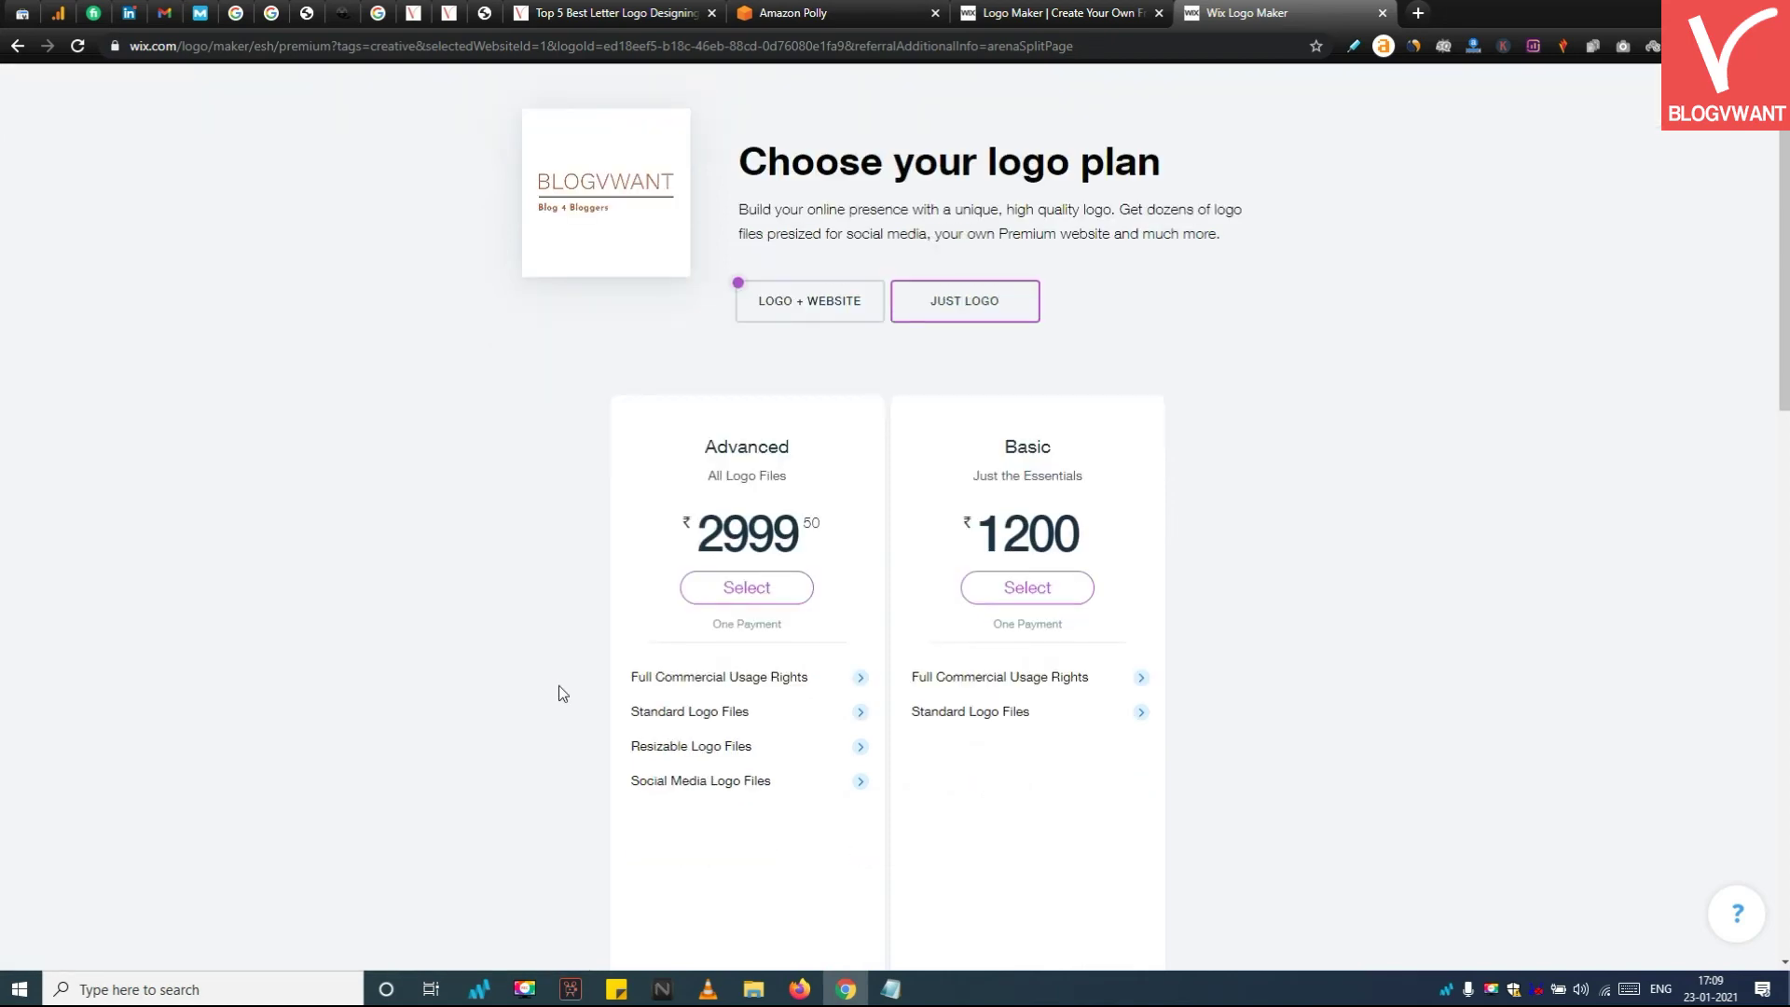
pyautogui.scroll(-2, 559, 691)
pyautogui.scroll(2, 558, 692)
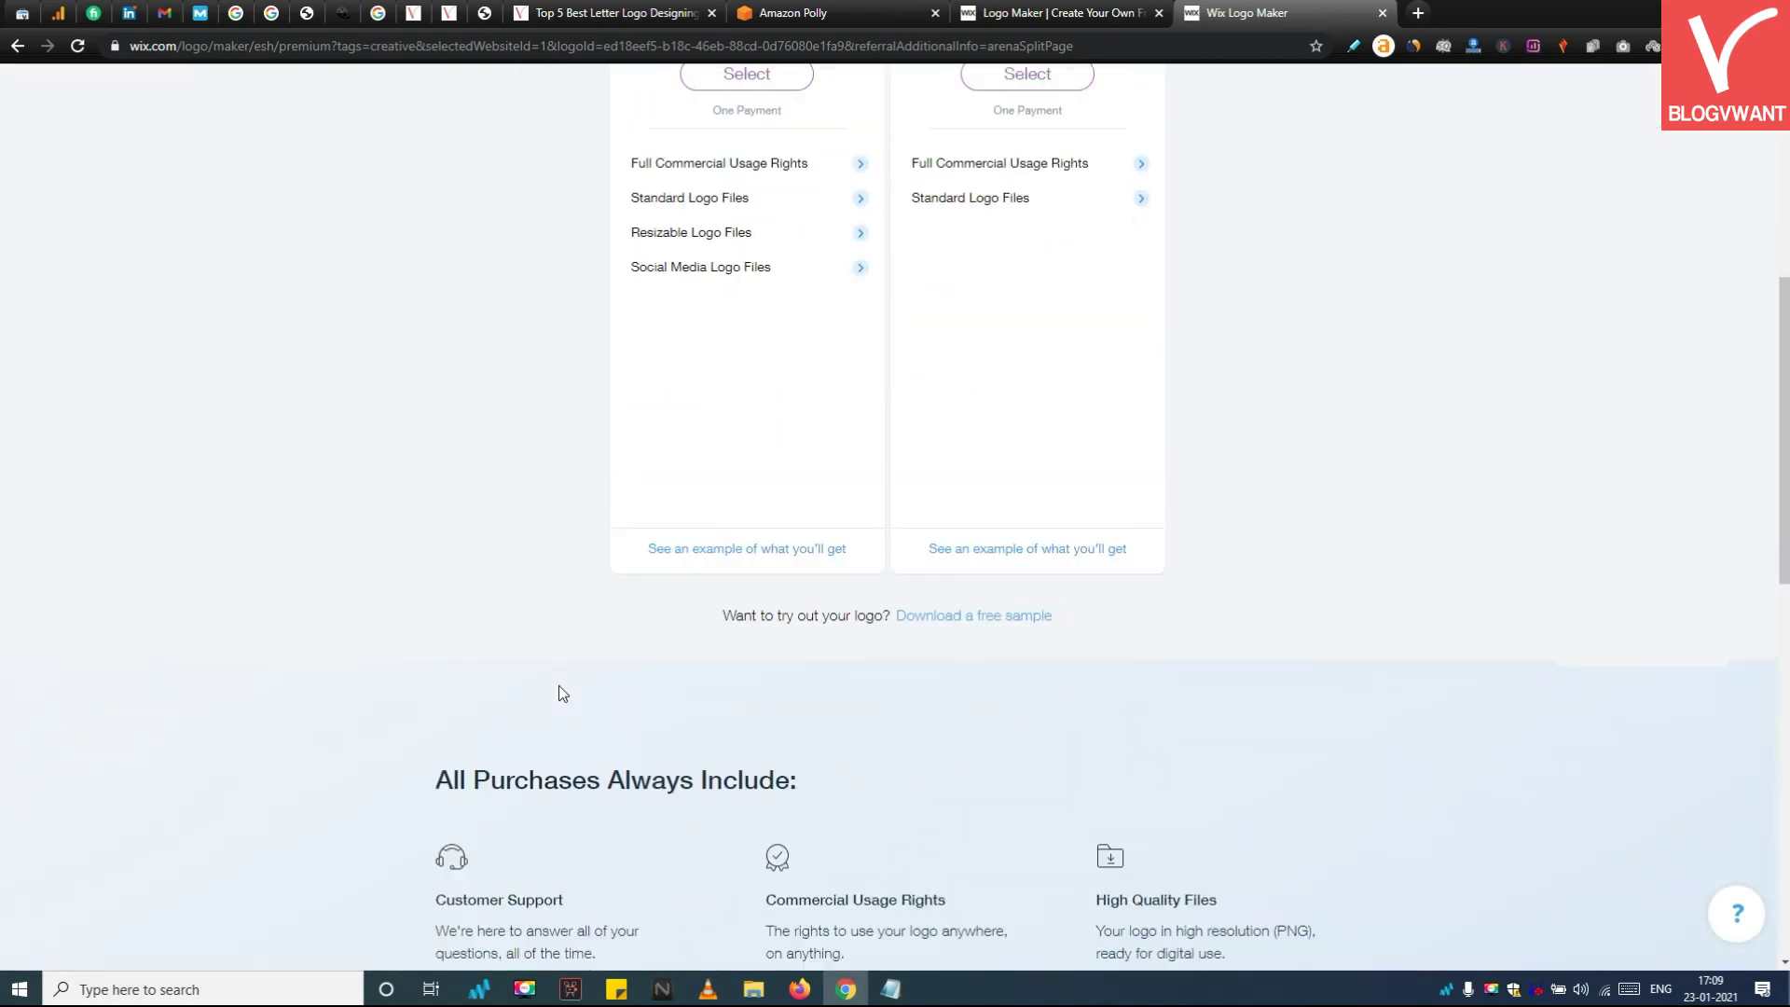
pyautogui.scroll(3, 558, 692)
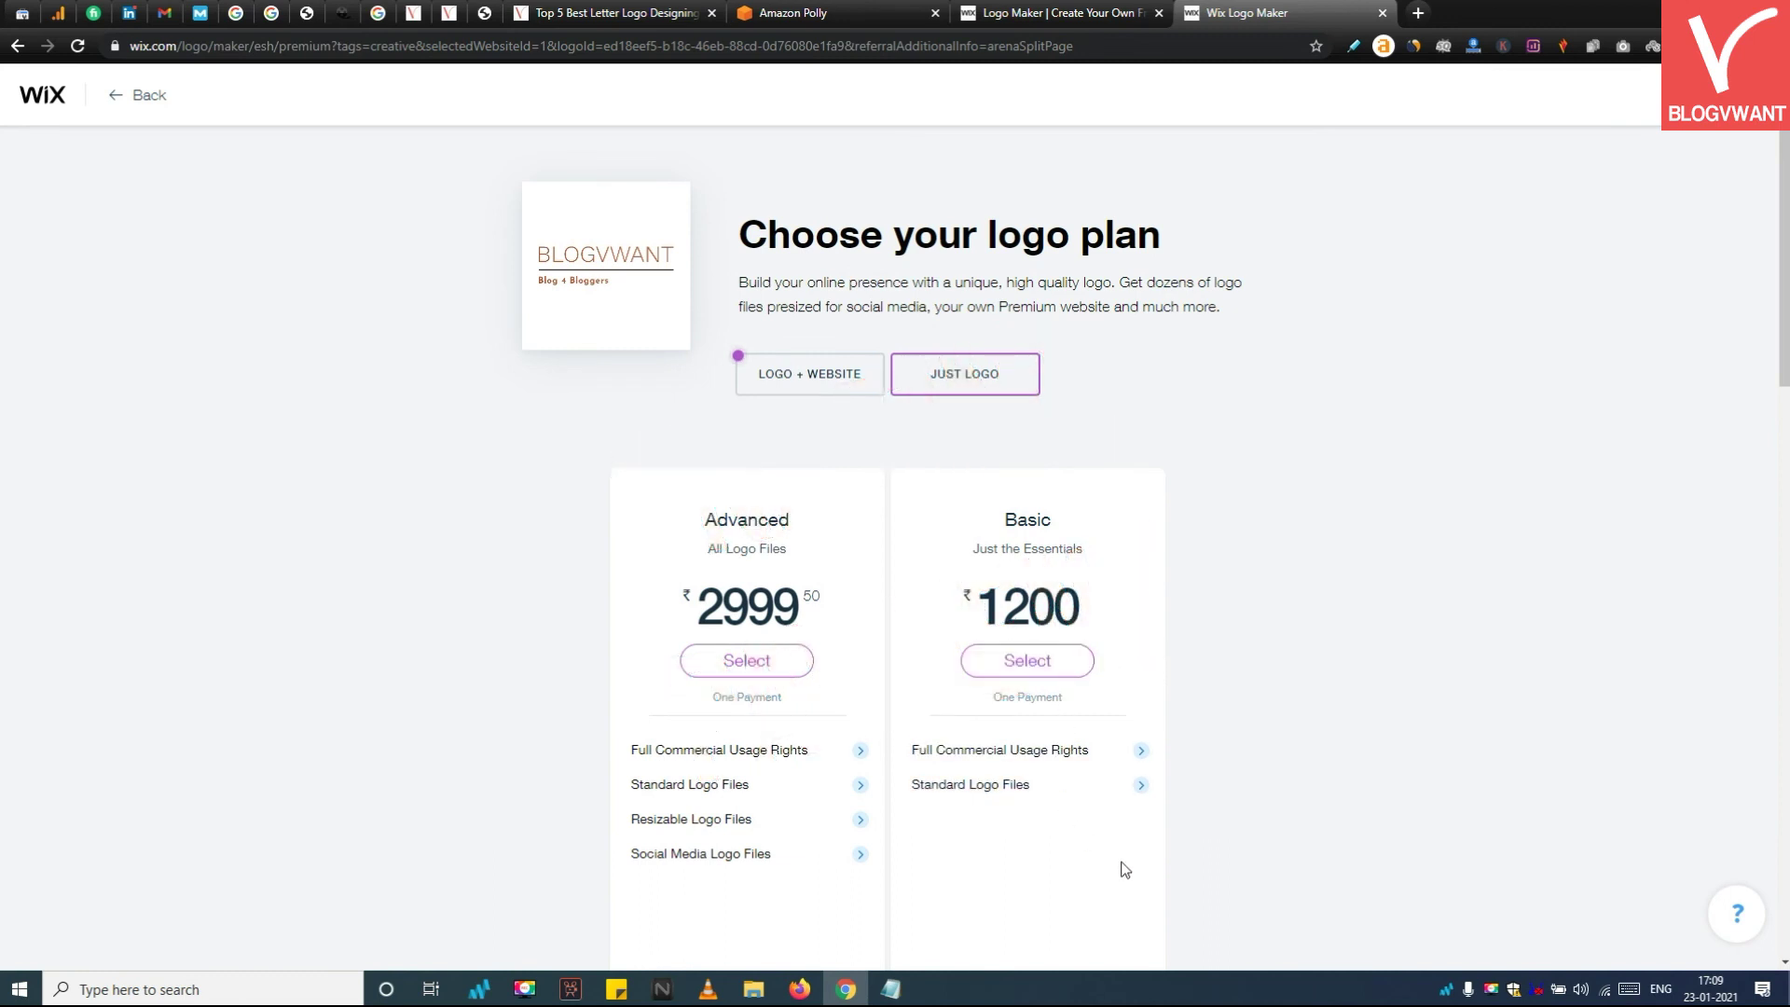
pyautogui.scroll(-1, 1153, 677)
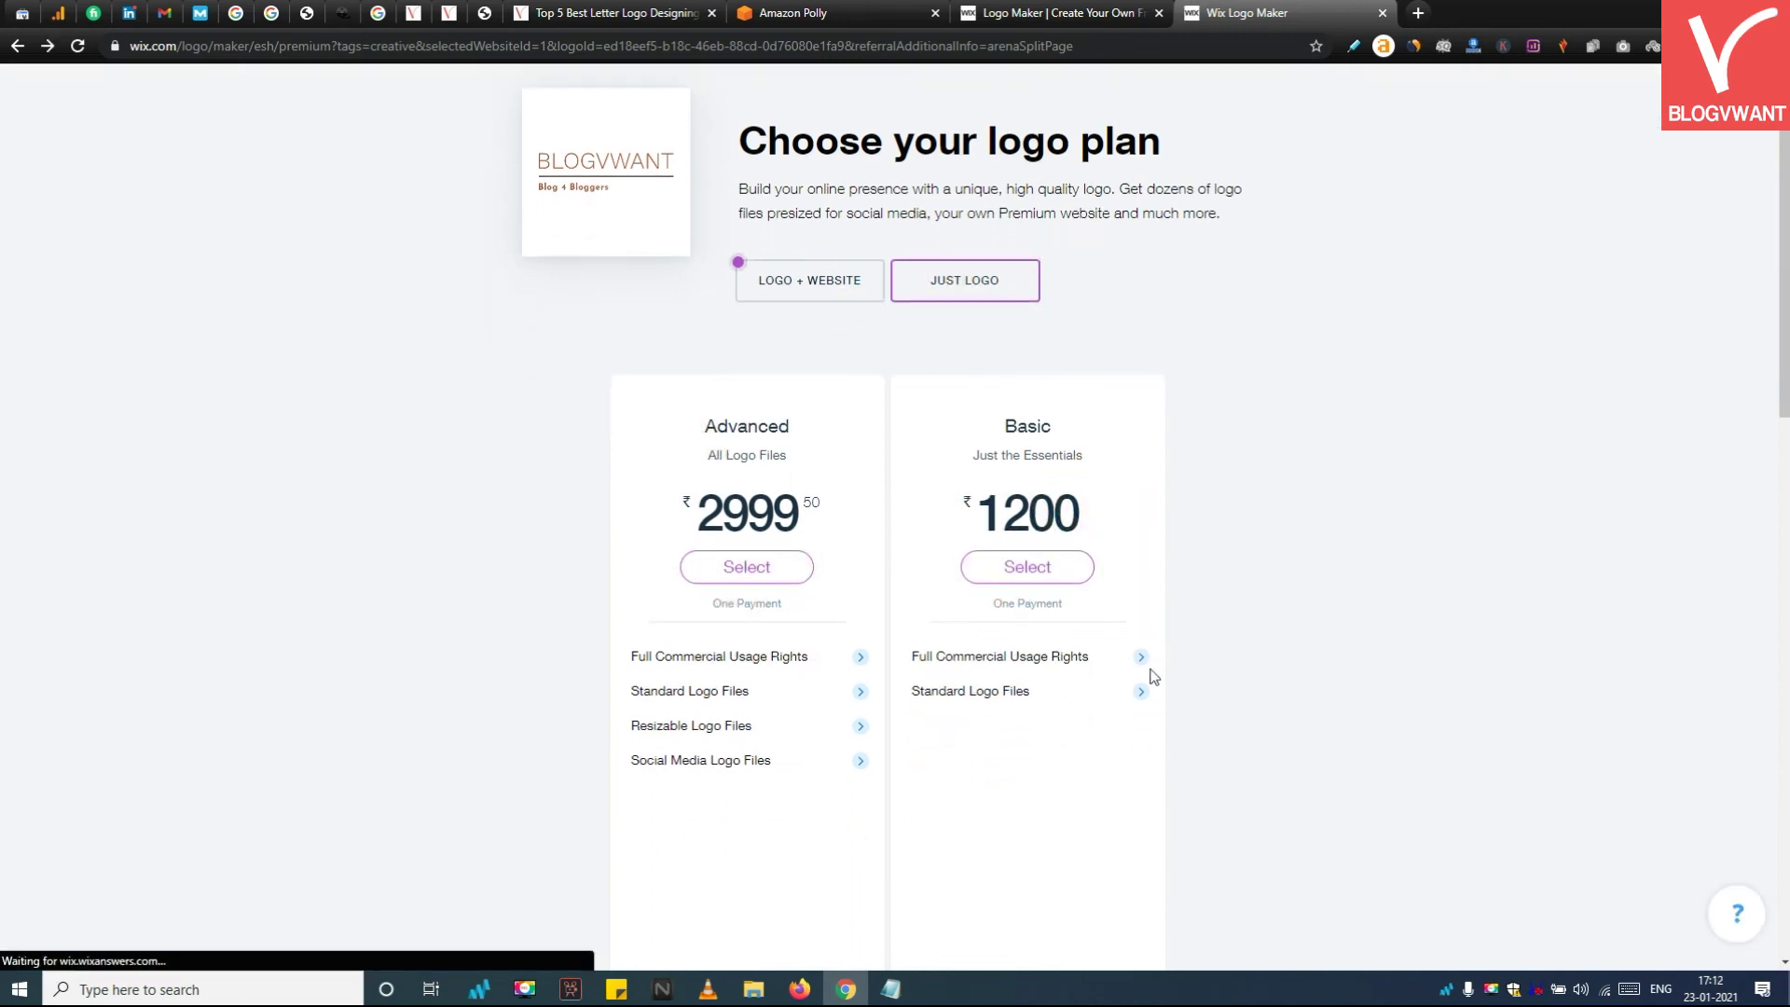
pyautogui.click(1142, 657)
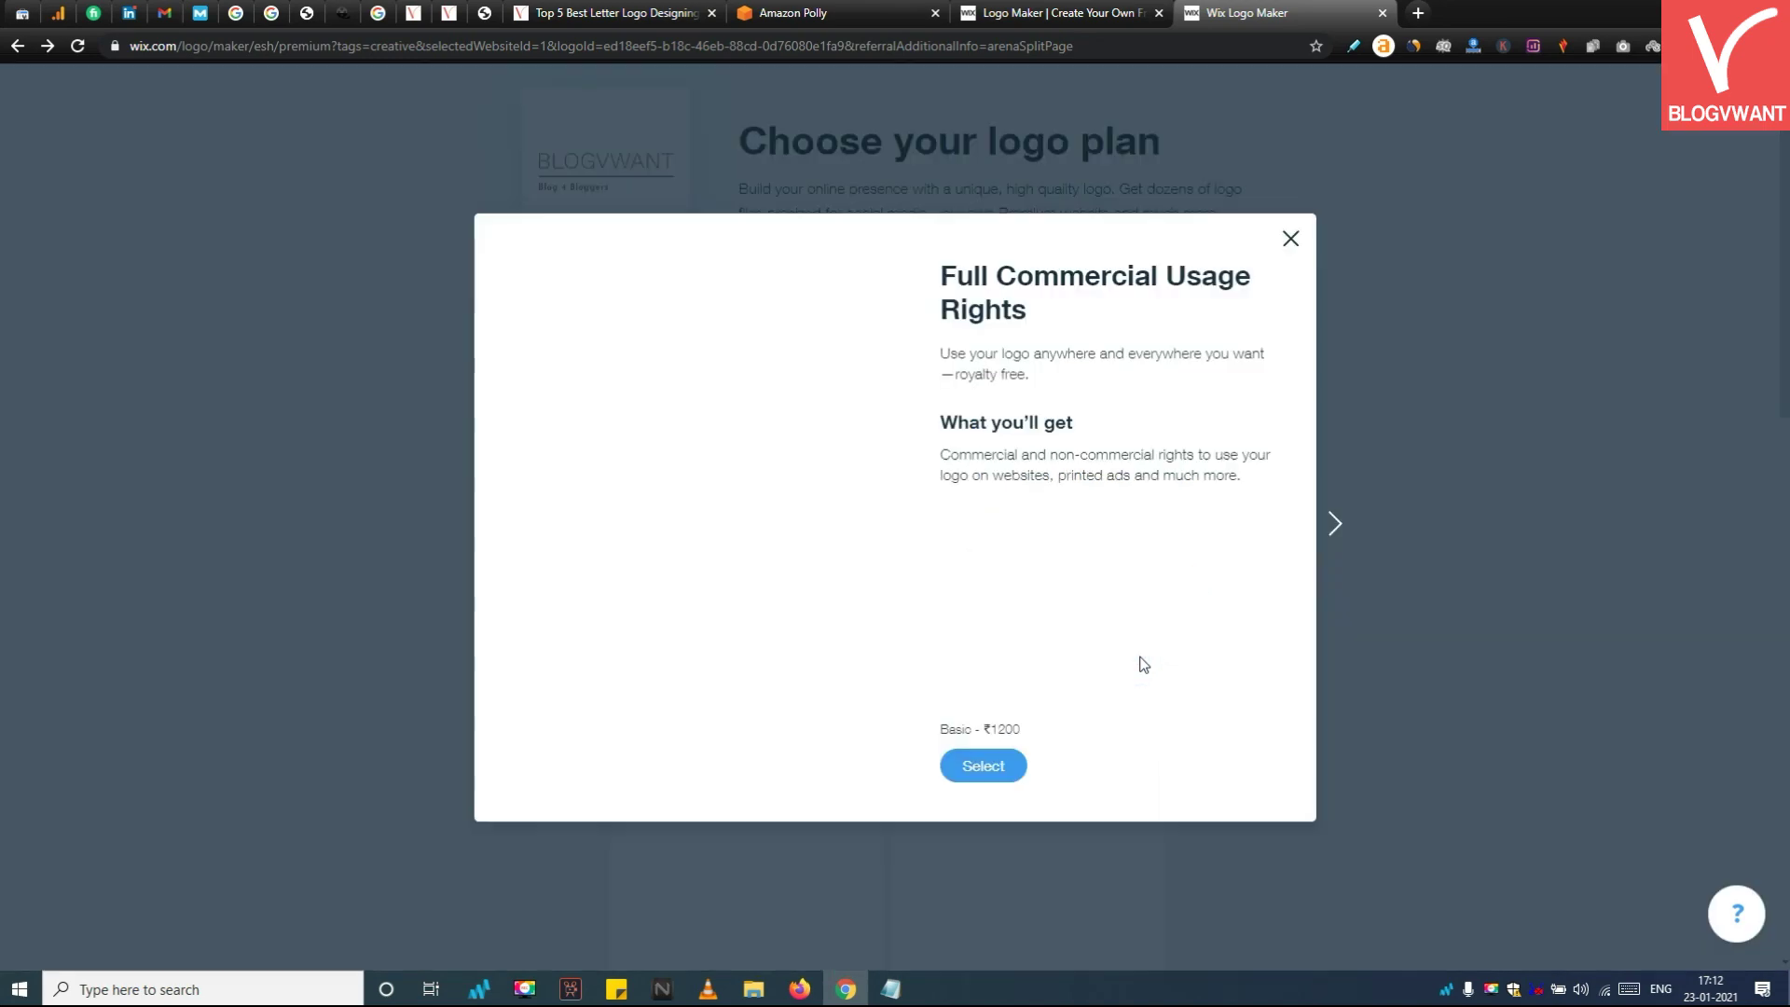